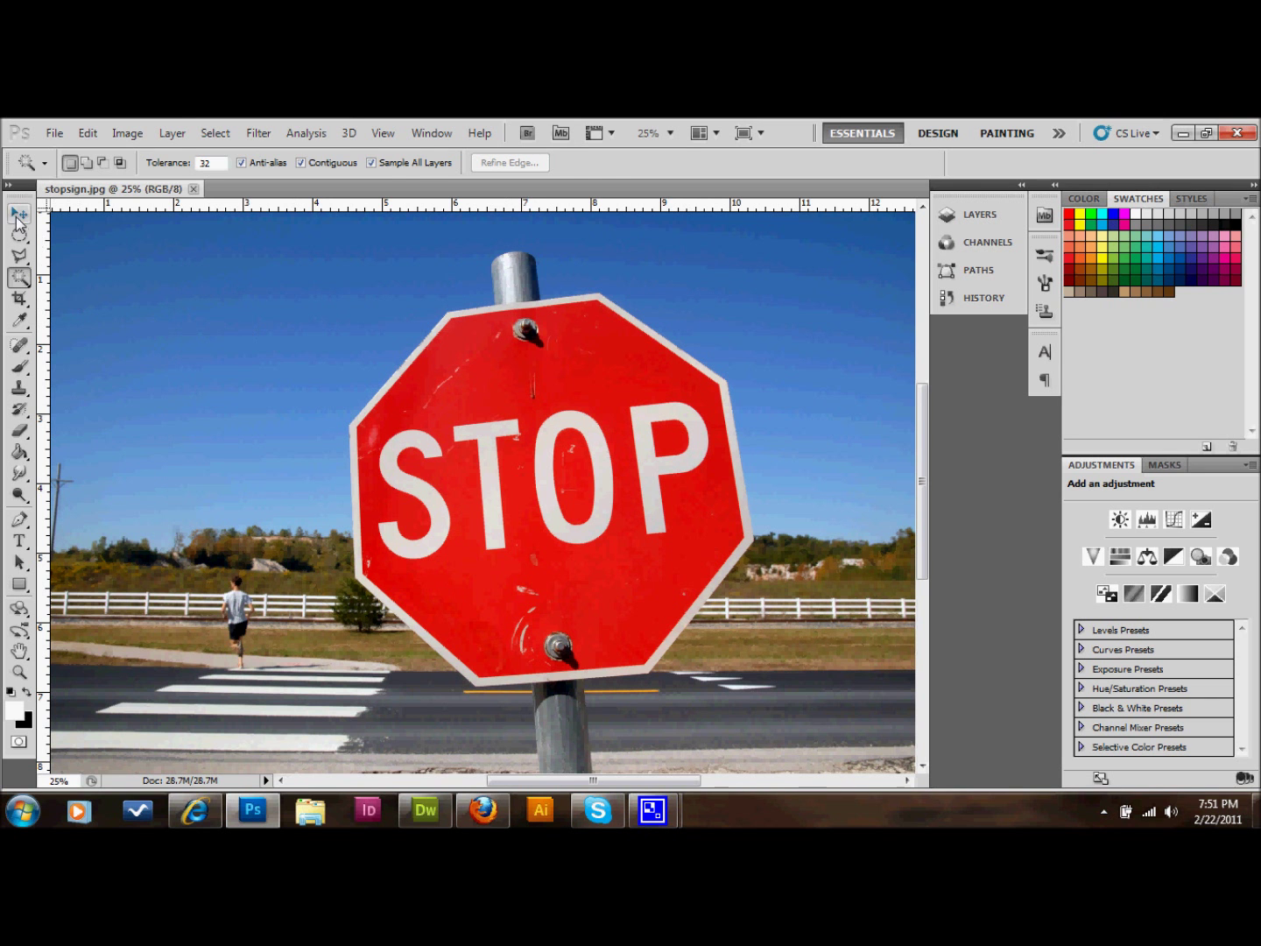
- Switch to the Move tool and show the Layers panel with the single Background layer
key(v)
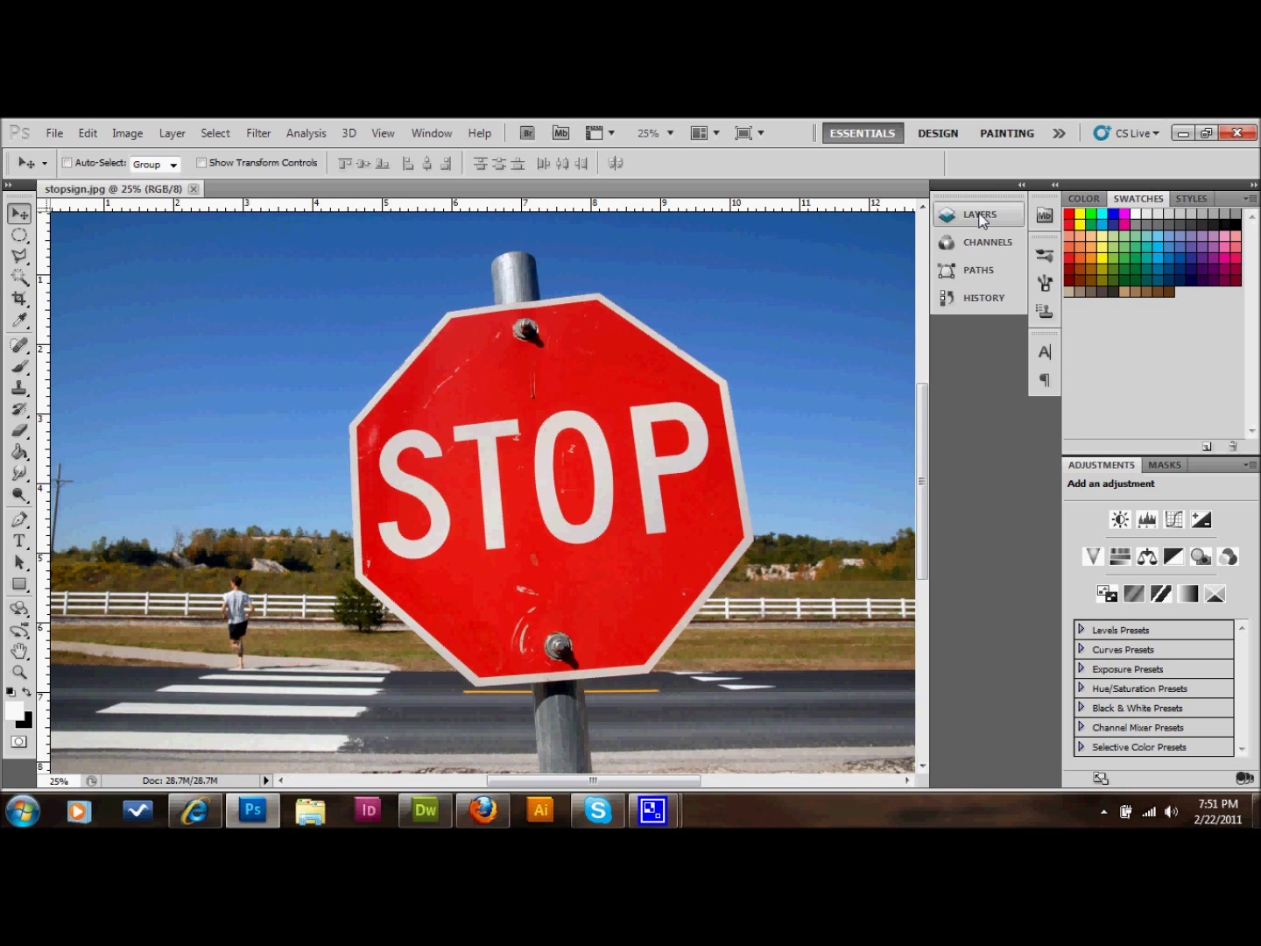
click(981, 217)
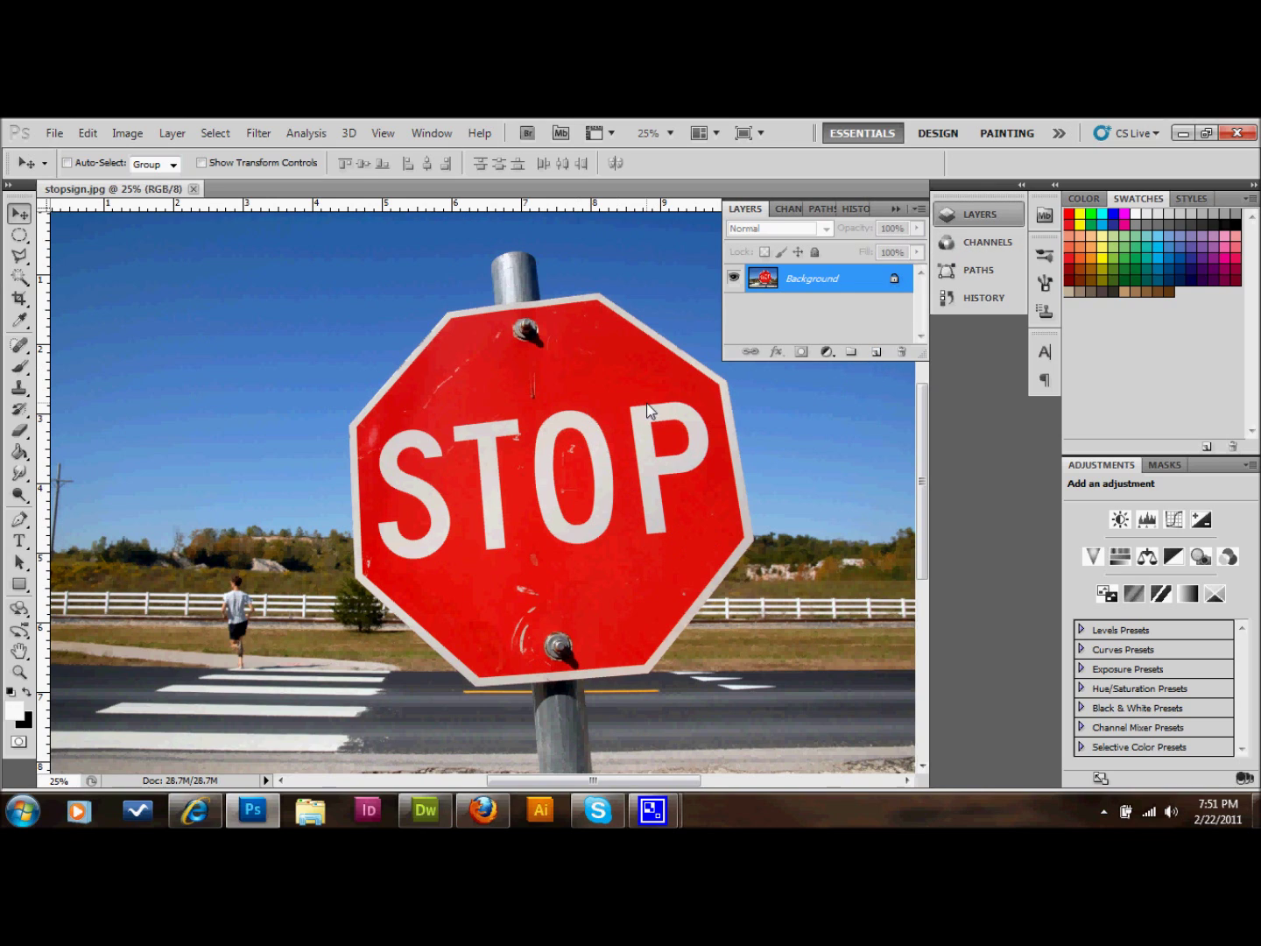
- Unlock the background as Layer 0 and duplicate it as a layer named 'blackandwhitecolor'
double_click(857, 285)
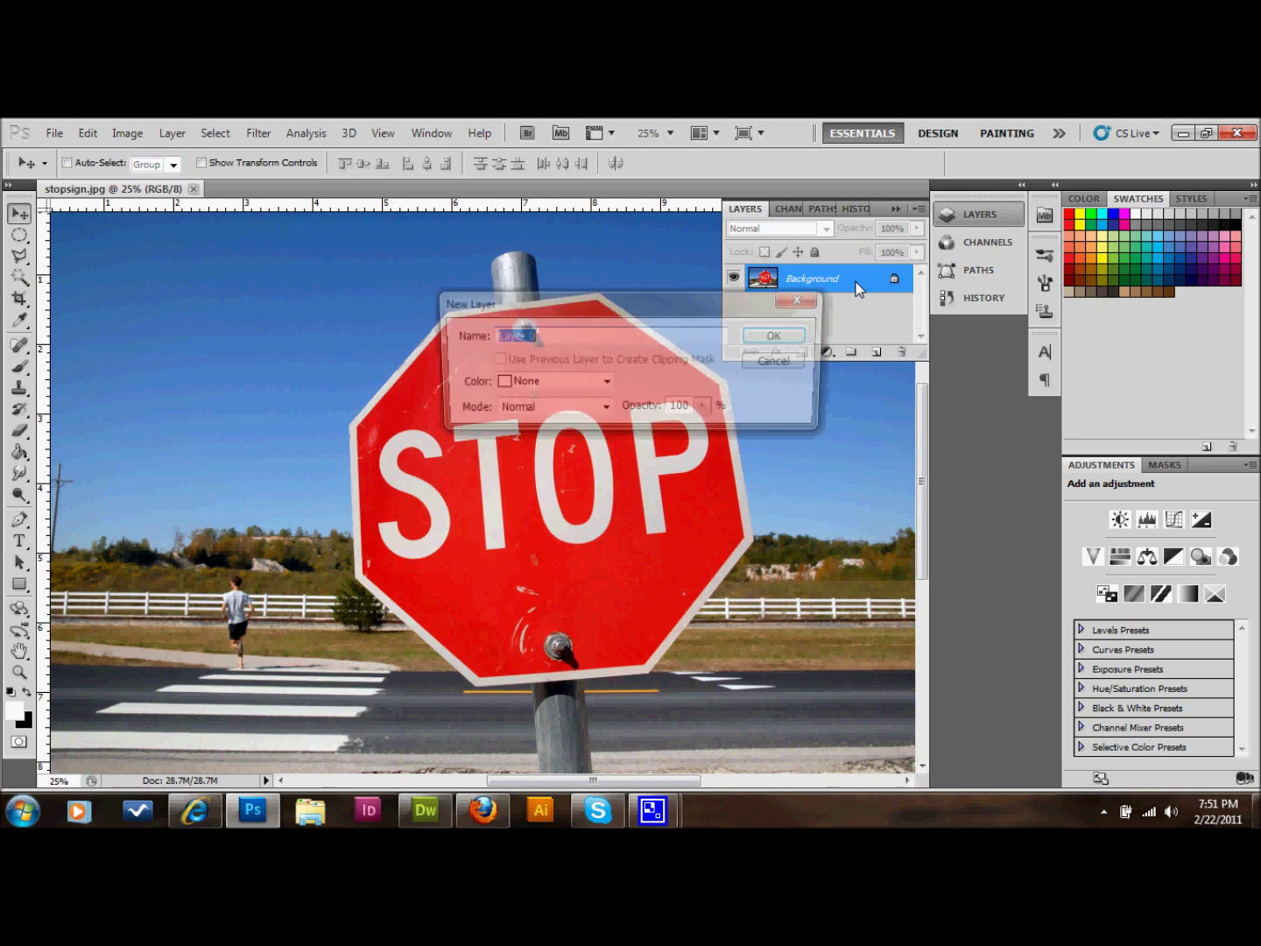
click(778, 337)
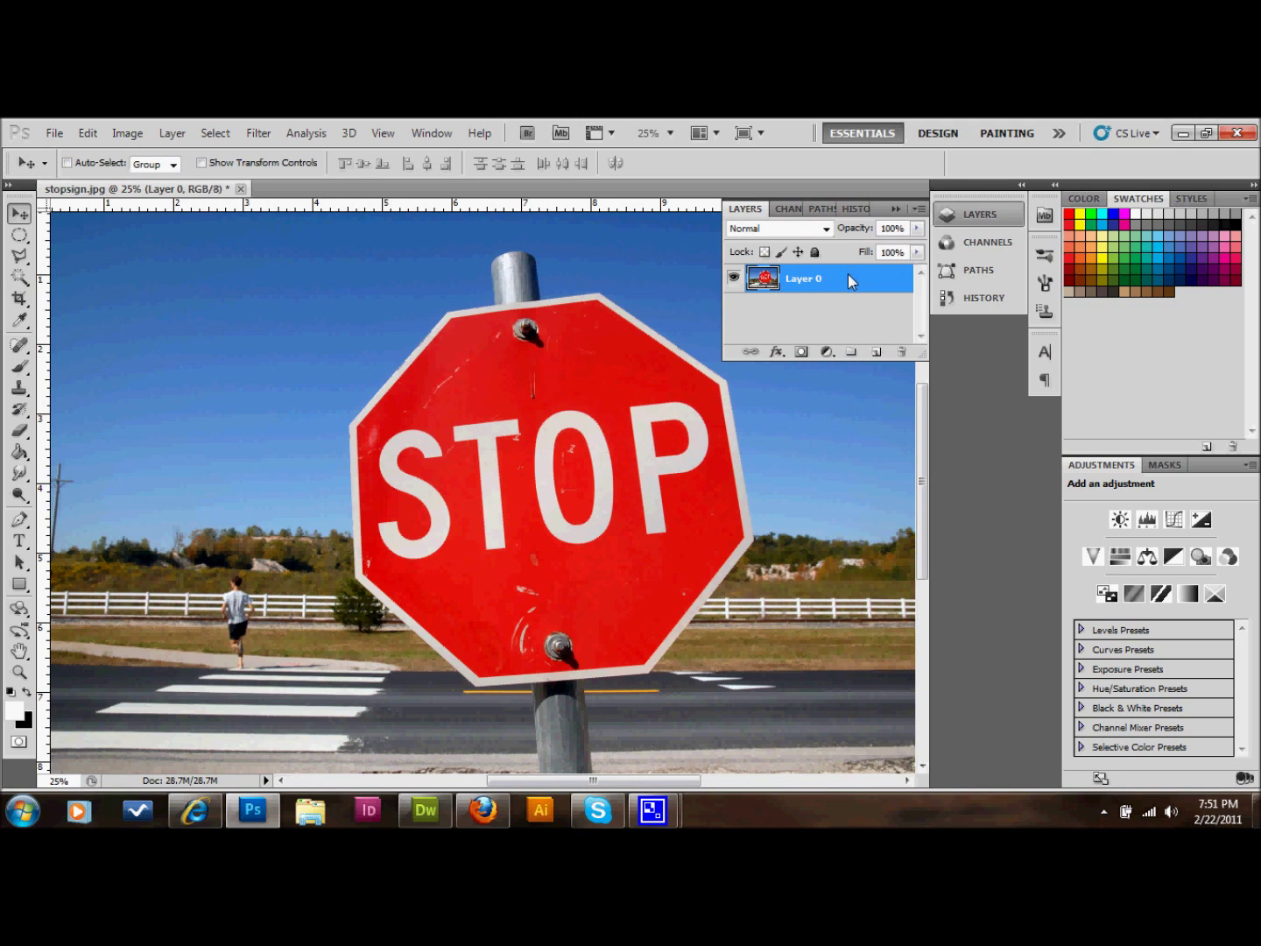
drag(844, 279, 877, 352)
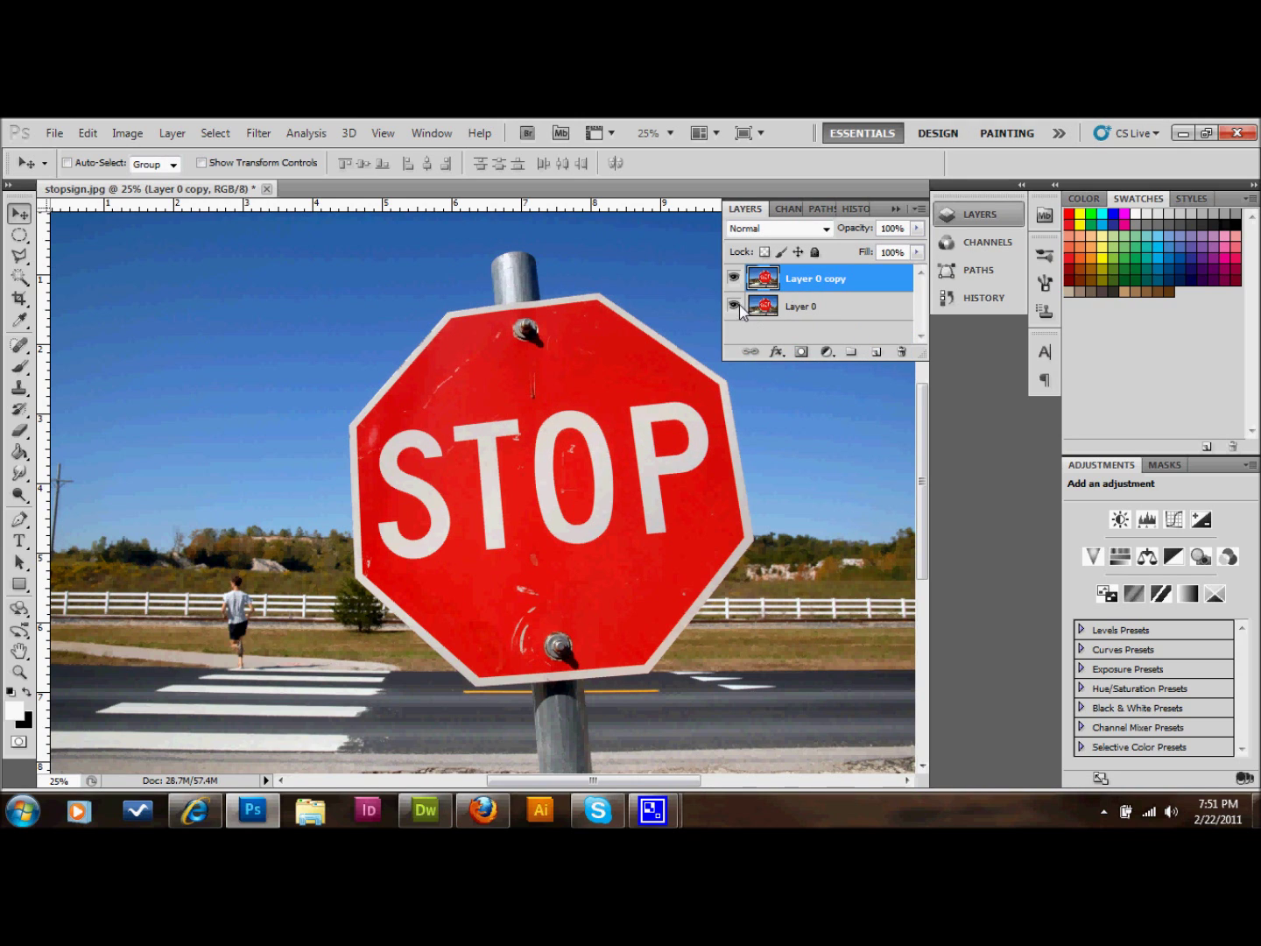
double_click(830, 278)
text(blackandwhite)
text(colo)
text(r)
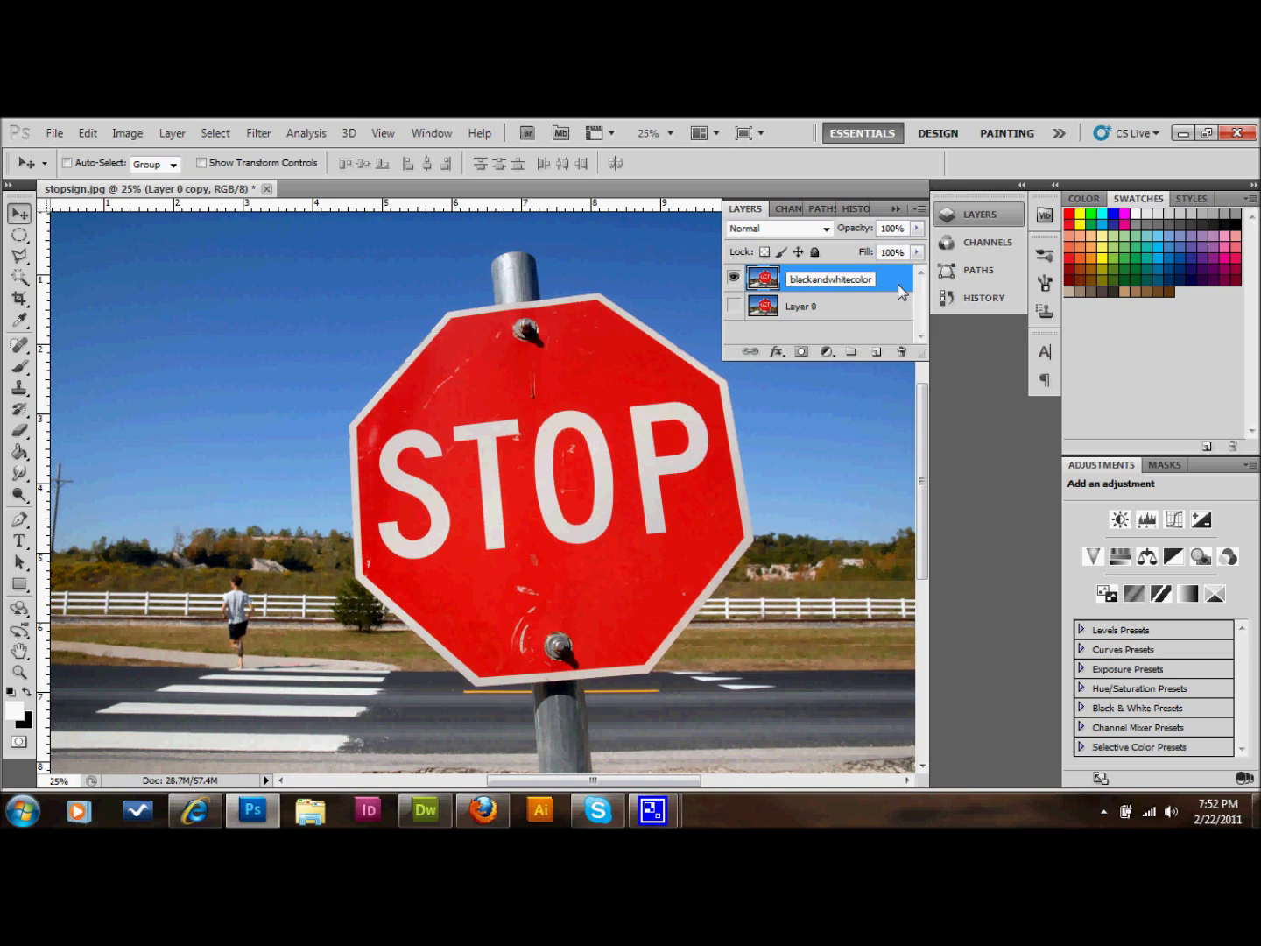
key(Return)
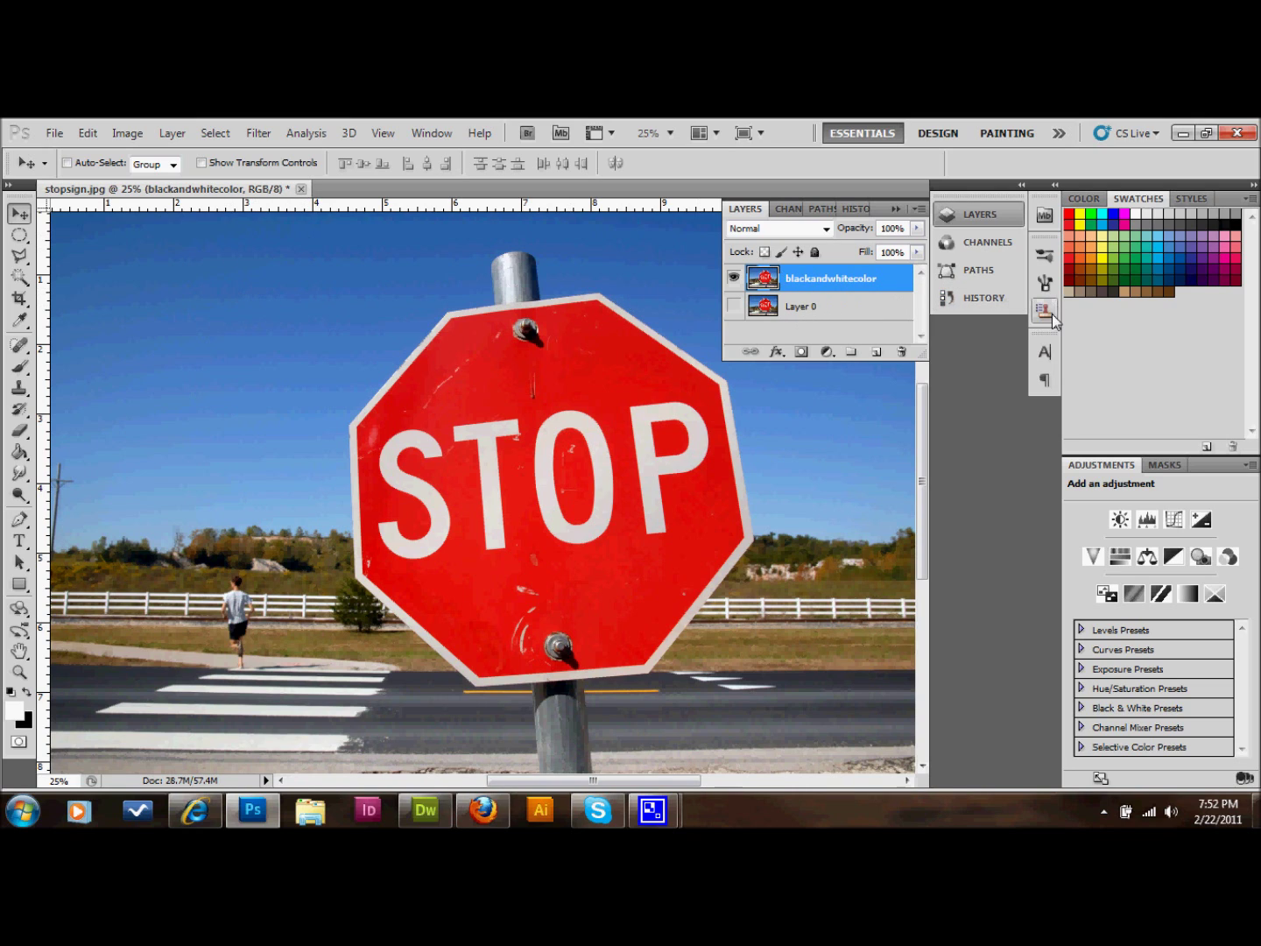
- Glance at the Channels tab, then bring up the adjustment layer type list above blackandwhitecolor
click(985, 215)
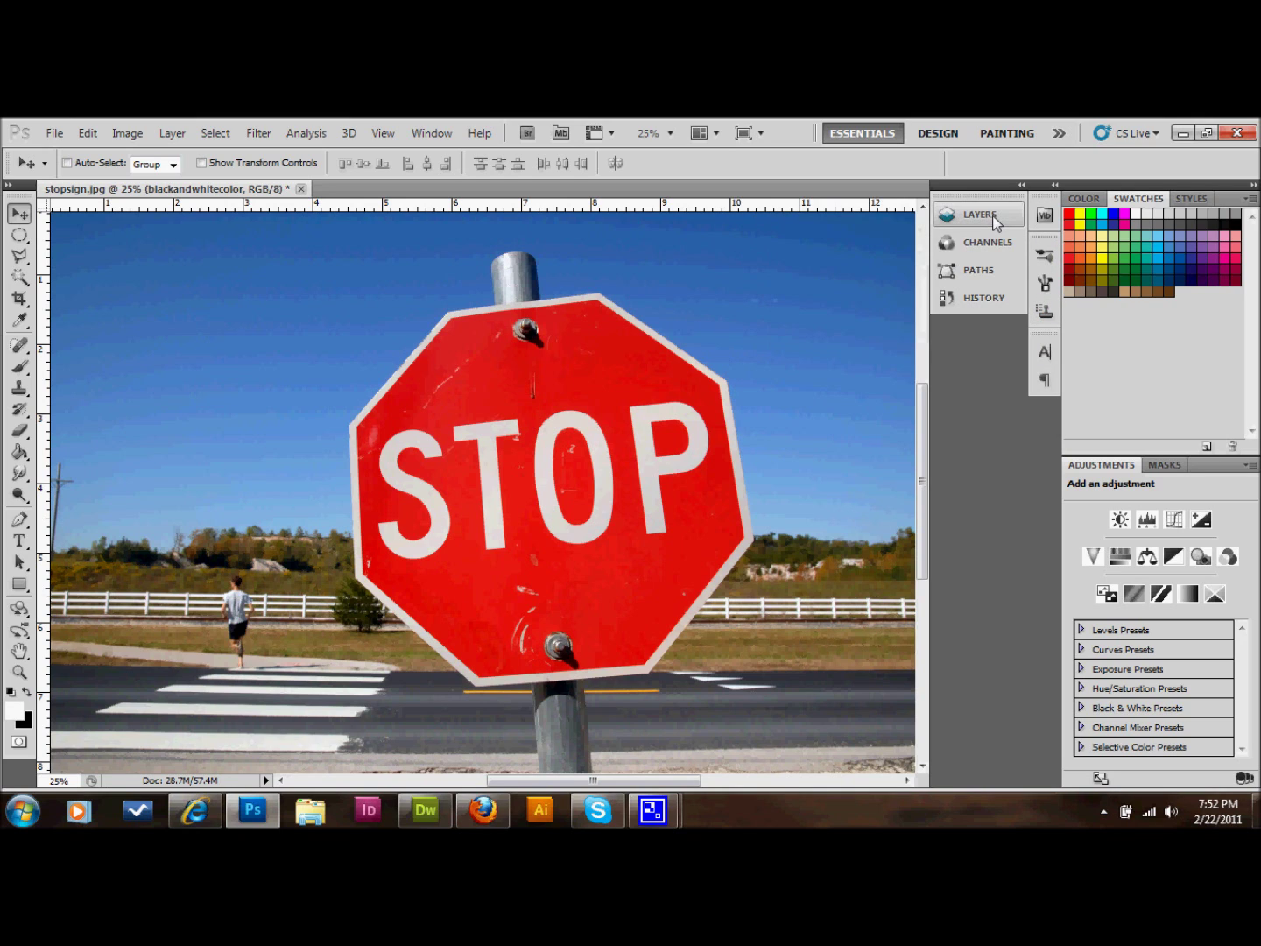
click(996, 218)
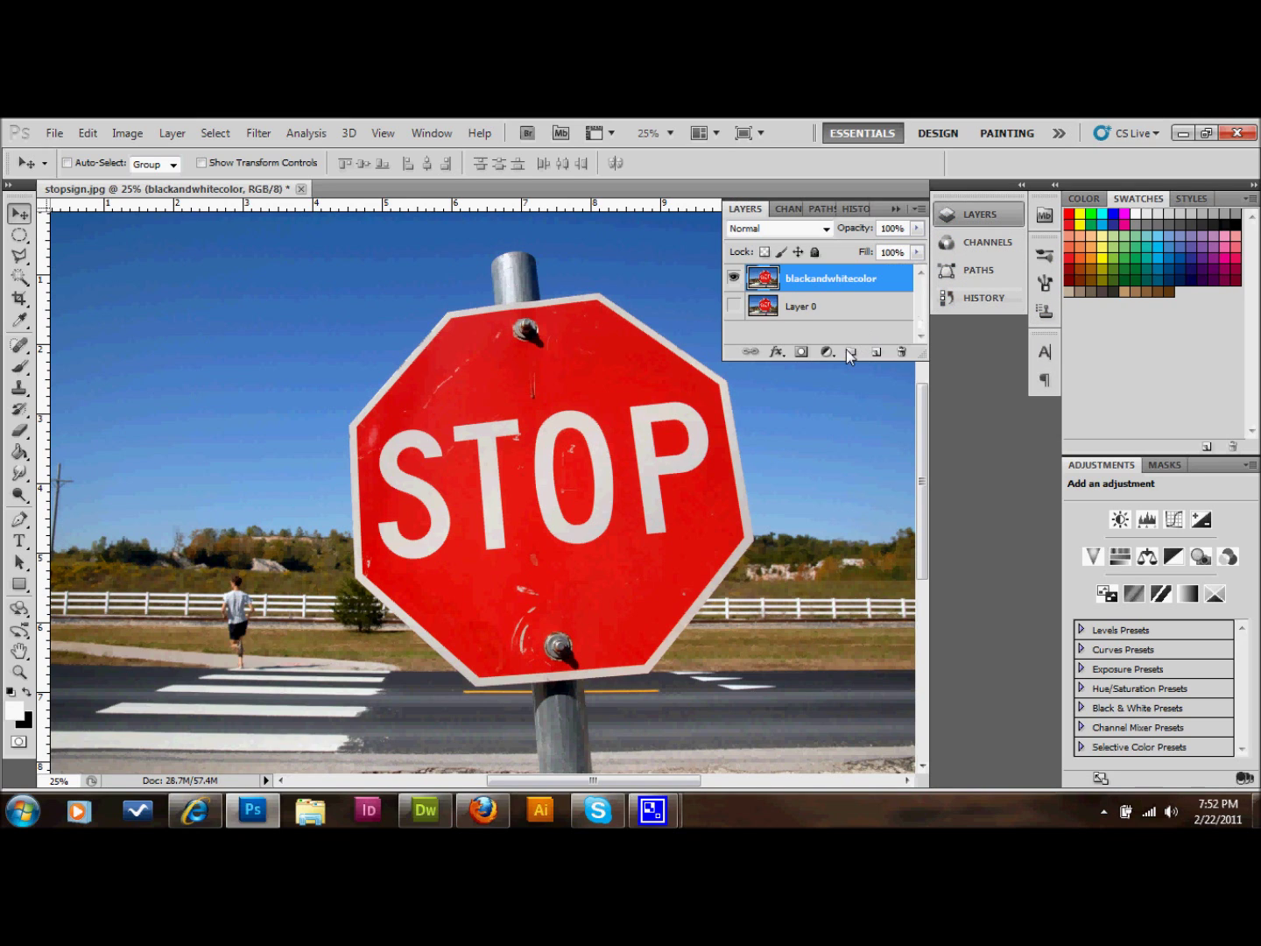
click(787, 209)
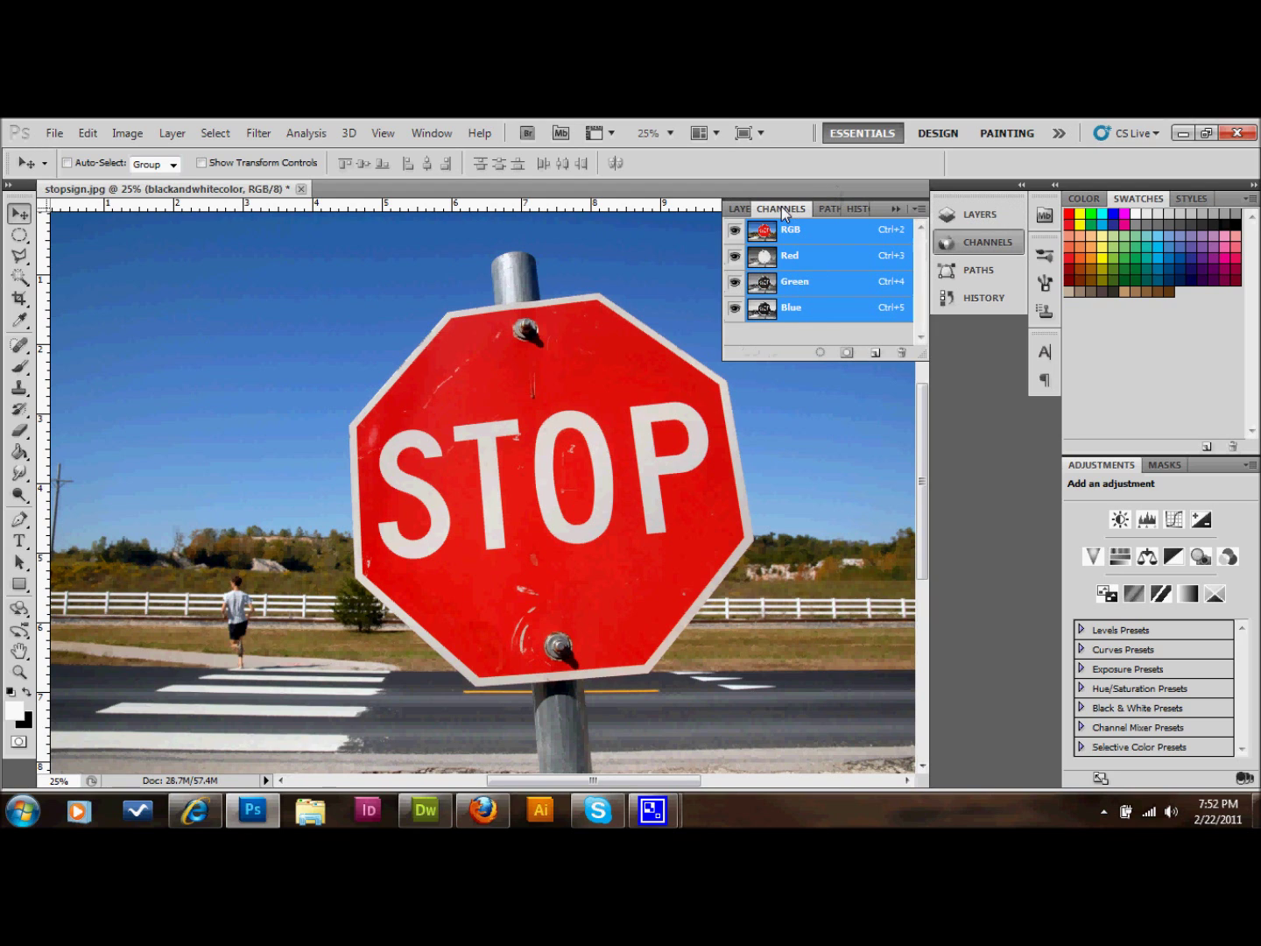
click(738, 211)
click(826, 353)
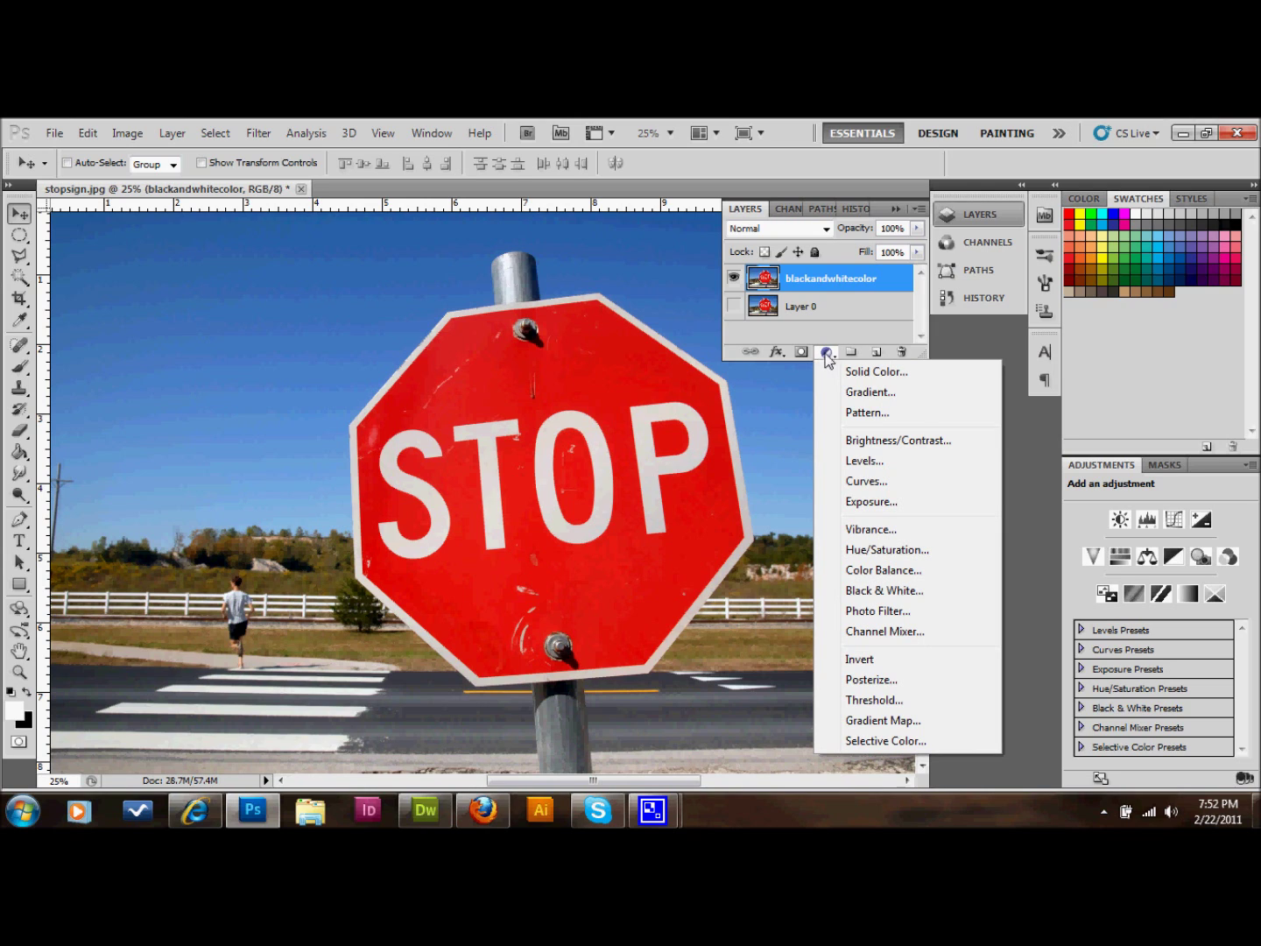
- Add a monochrome Channel Mixer adjustment layer turning the whole photo black and white
click(869, 636)
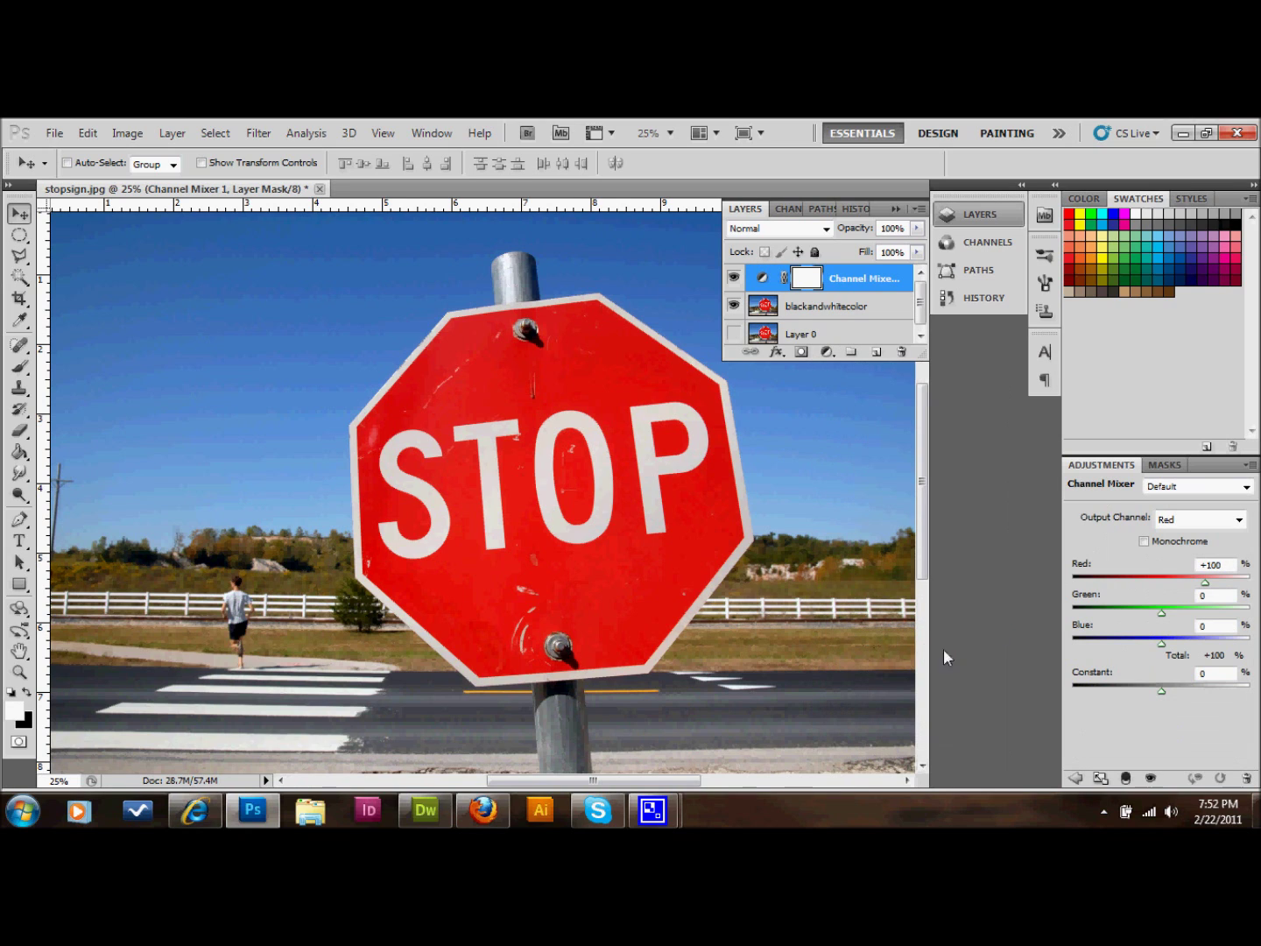
click(1142, 541)
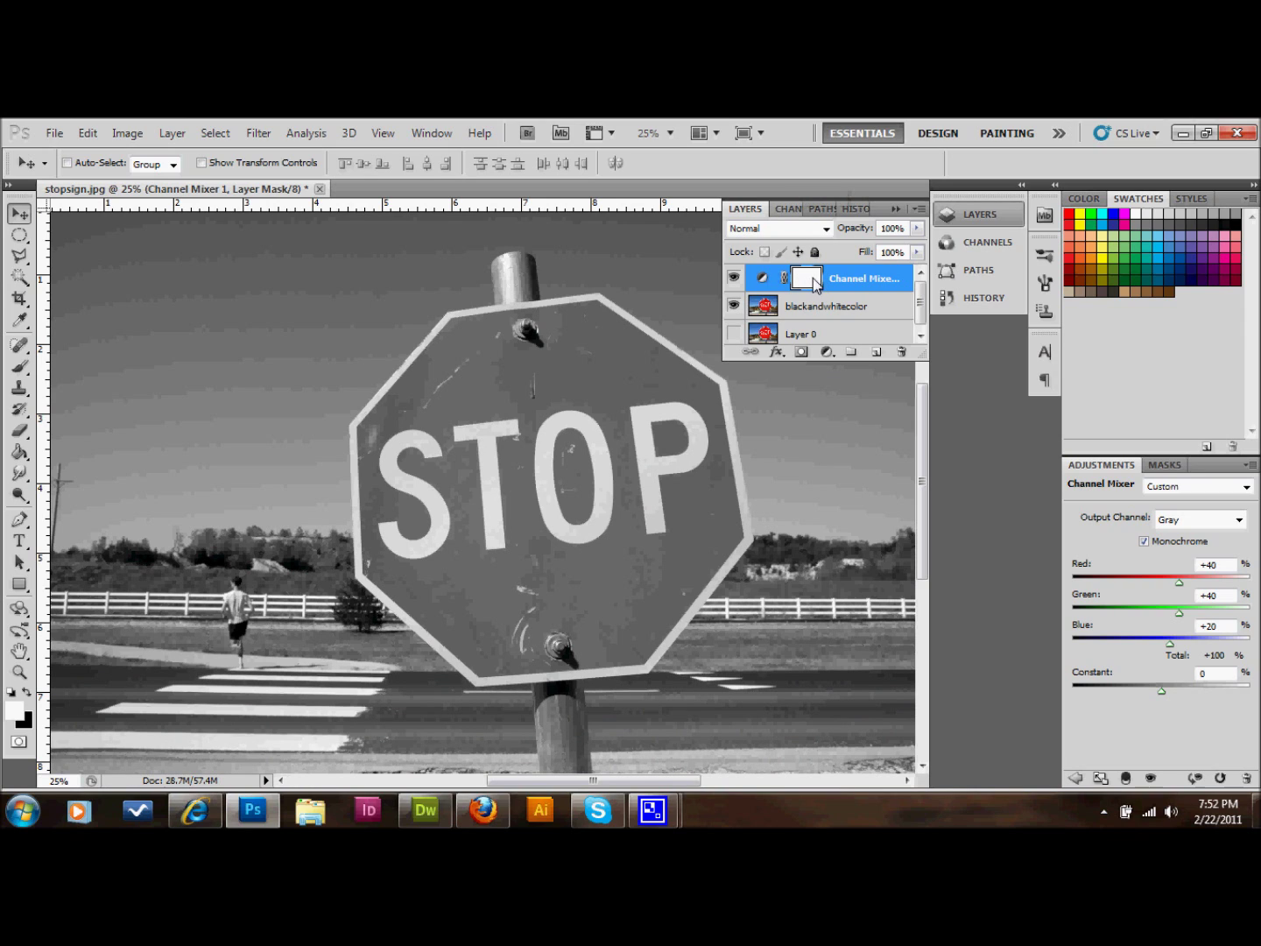
click(19, 256)
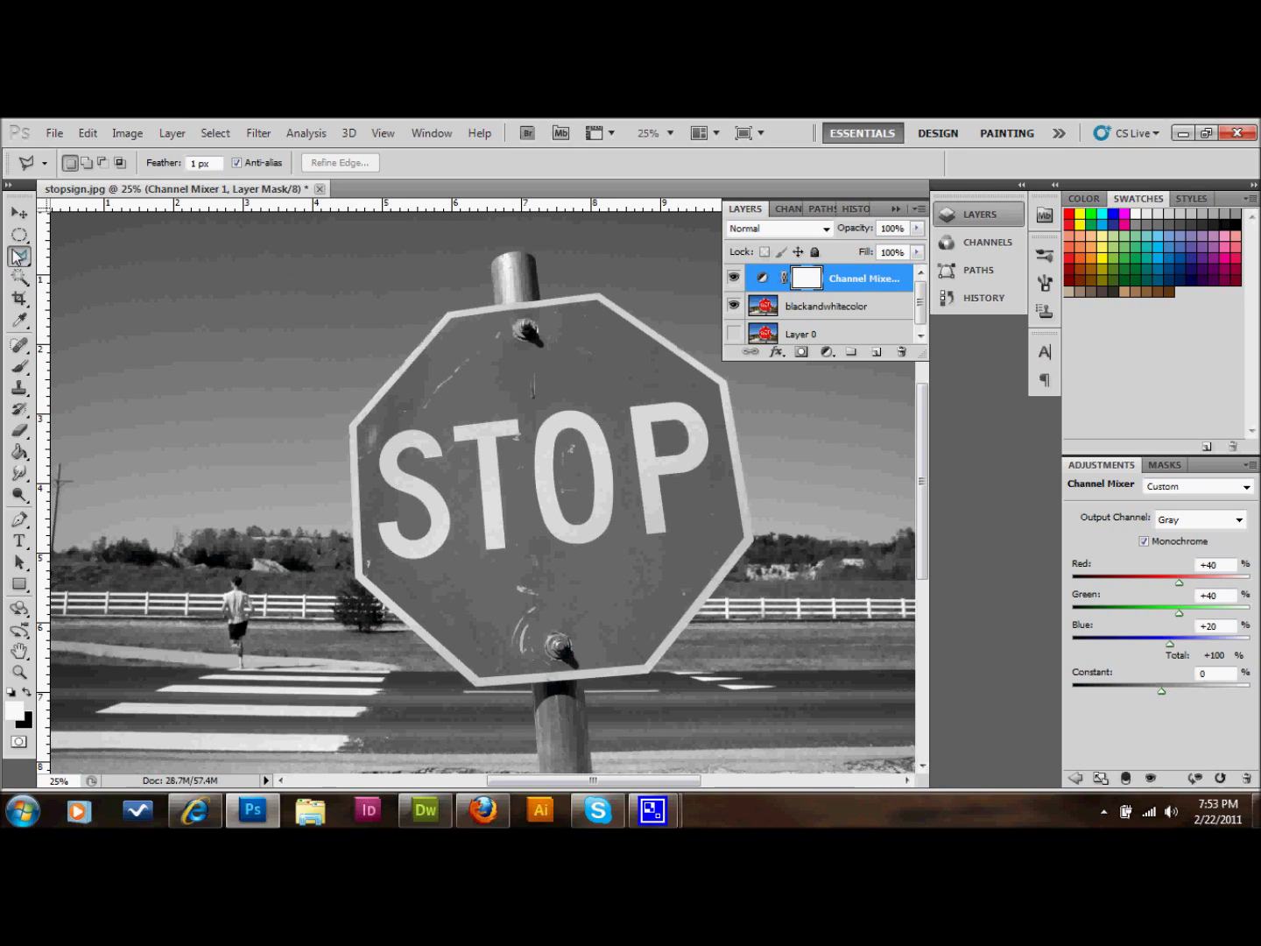
- Reveal a small red circle on the sign above TO by filling an elliptical selection on the mask with black
key(m)
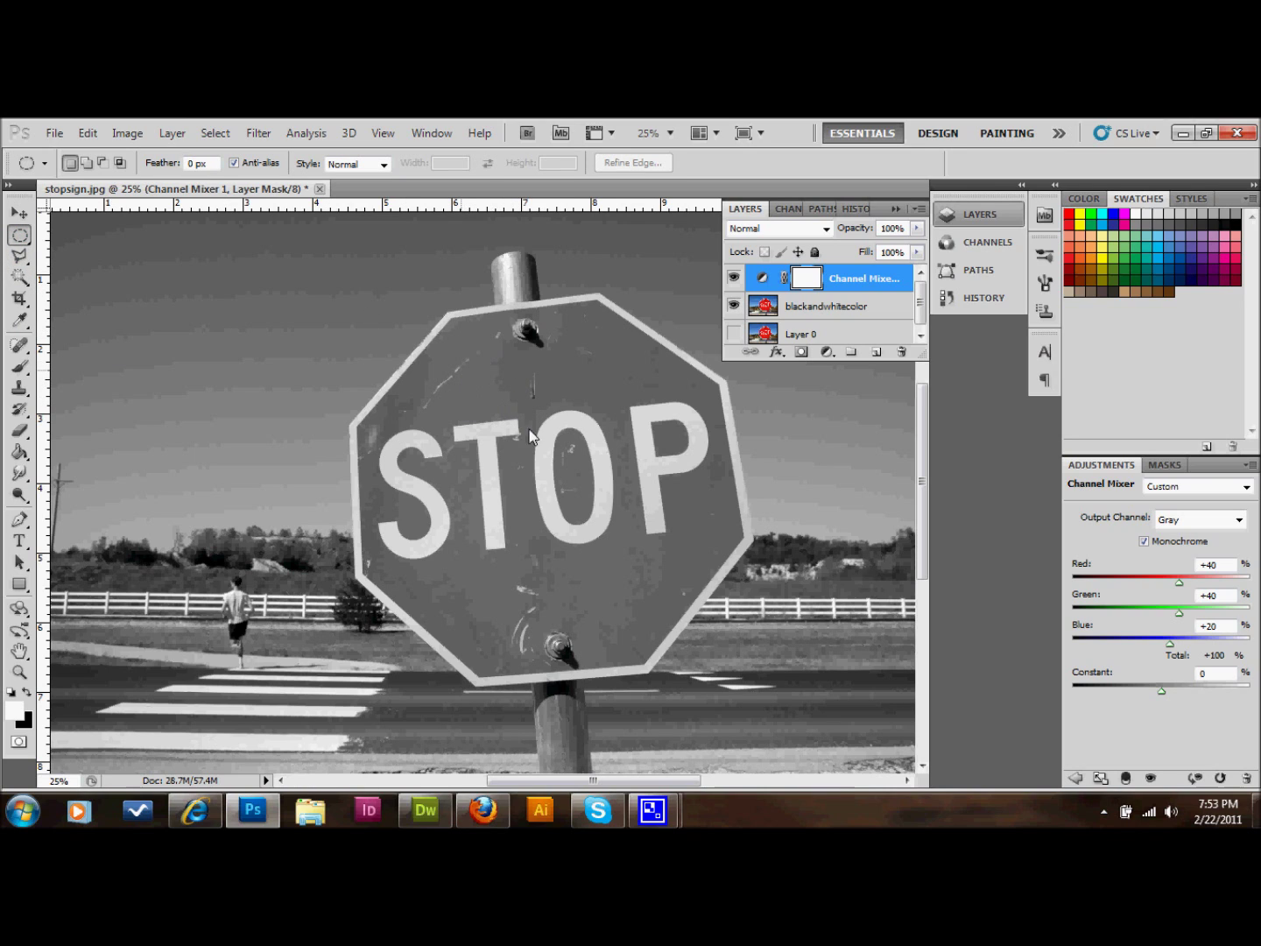
drag(464, 373, 546, 447)
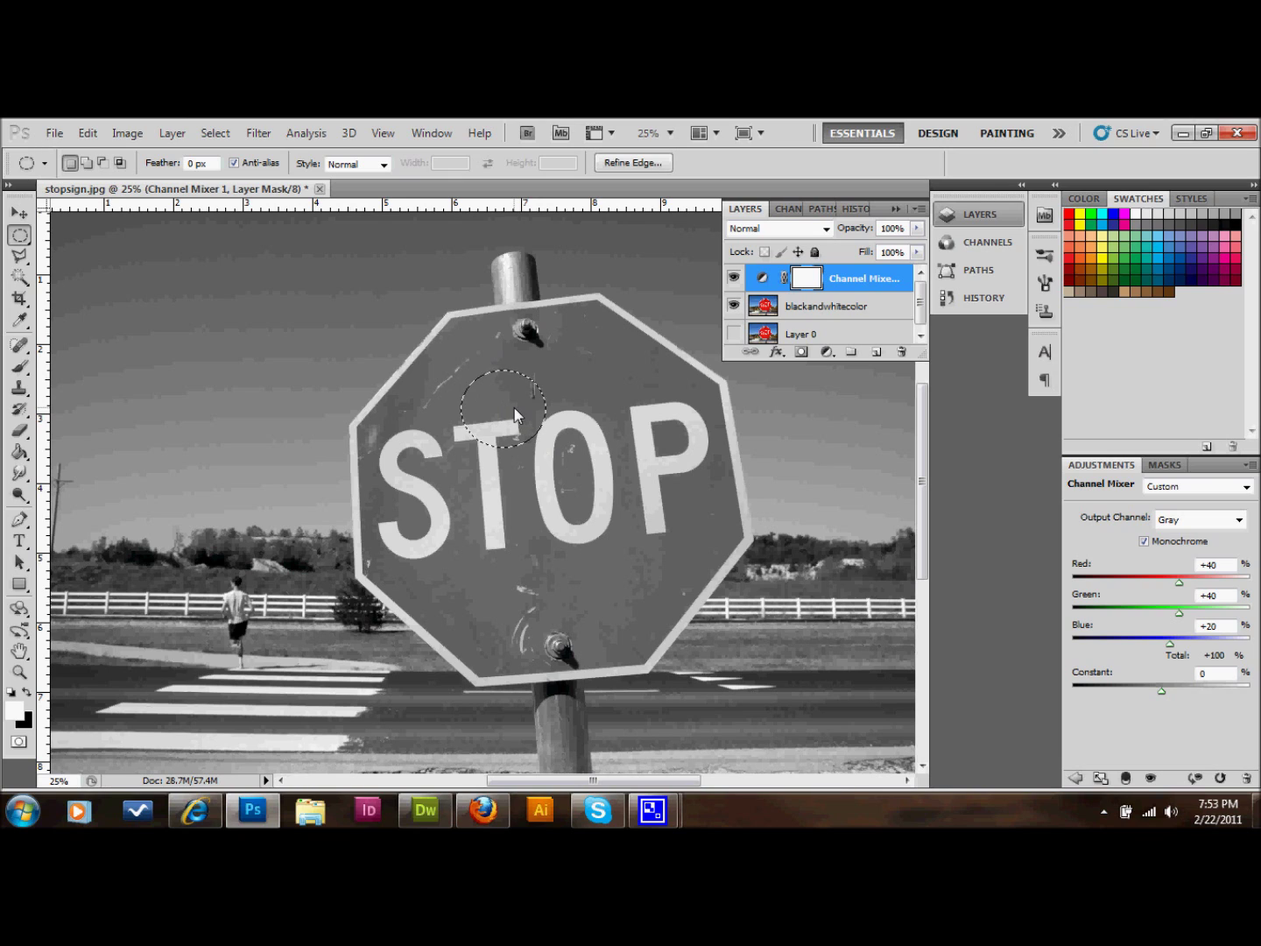
key(alt+BackSpace)
key(ctrl+d)
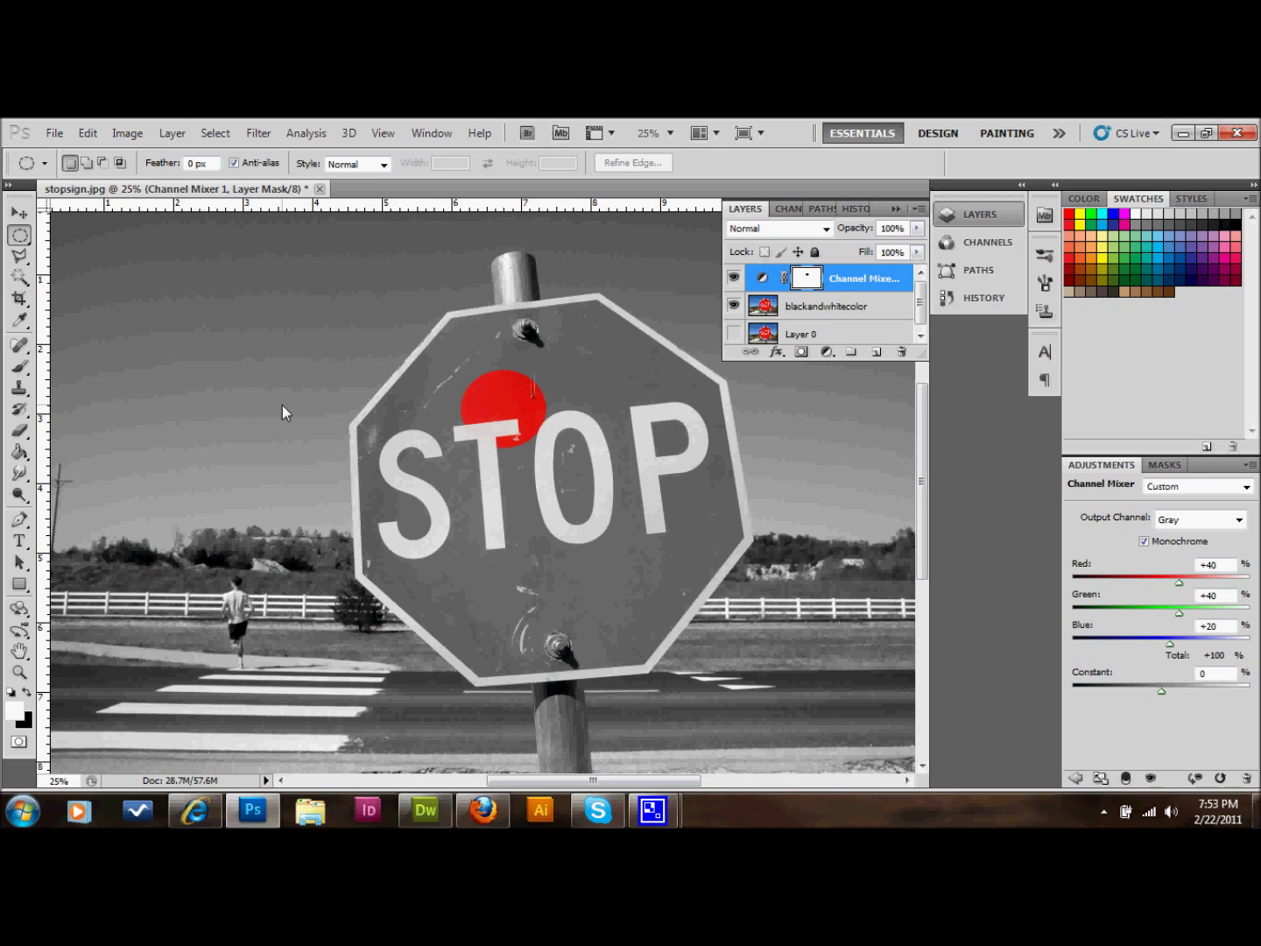
- Switch to a larger brush with black as the painting colour
key(b)
key(bracketright)
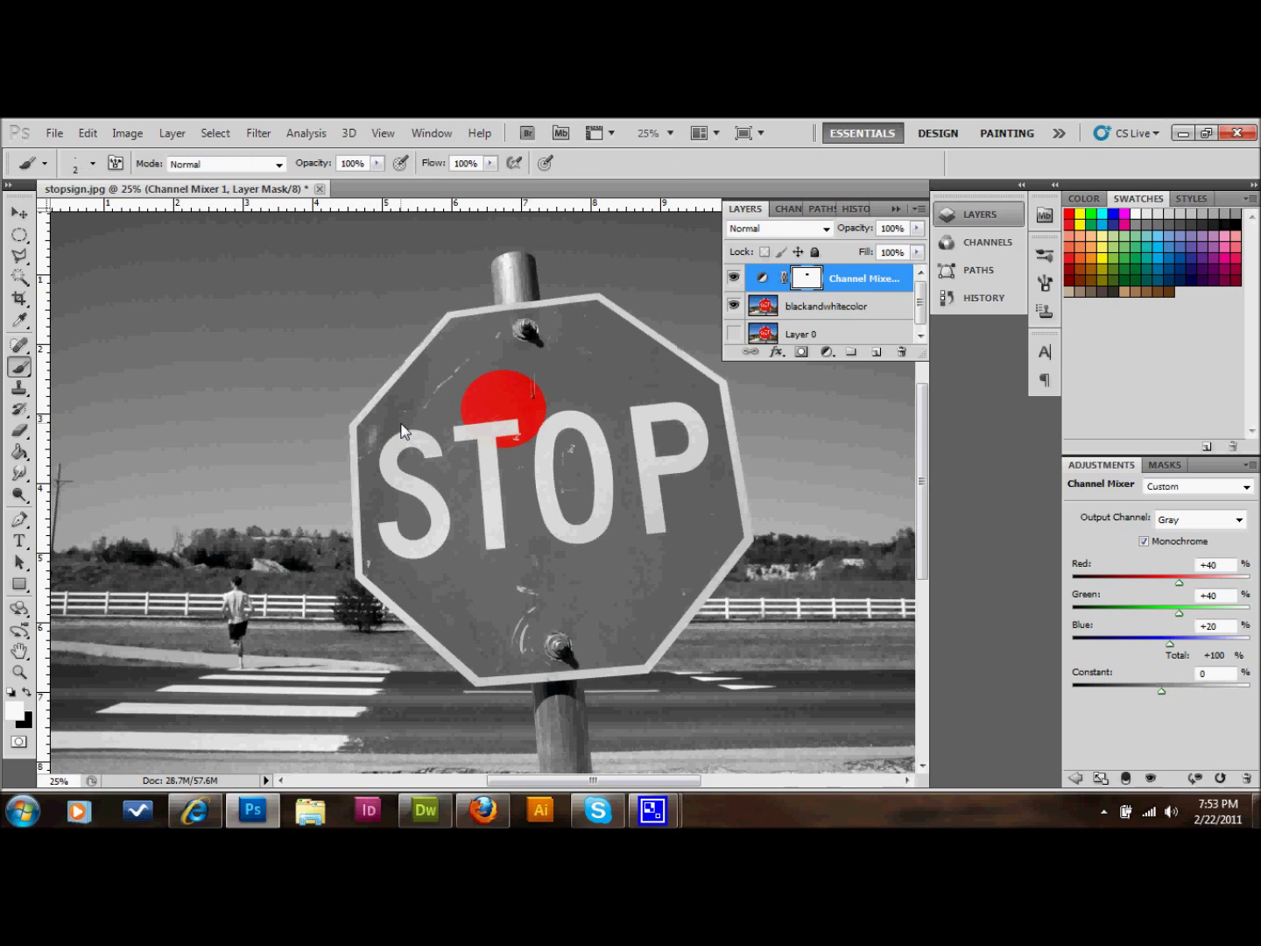
key(bracketright)
click(32, 694)
- Brush red back around the T of STOP and scribble thin red lines over the O, P and S
click(468, 498)
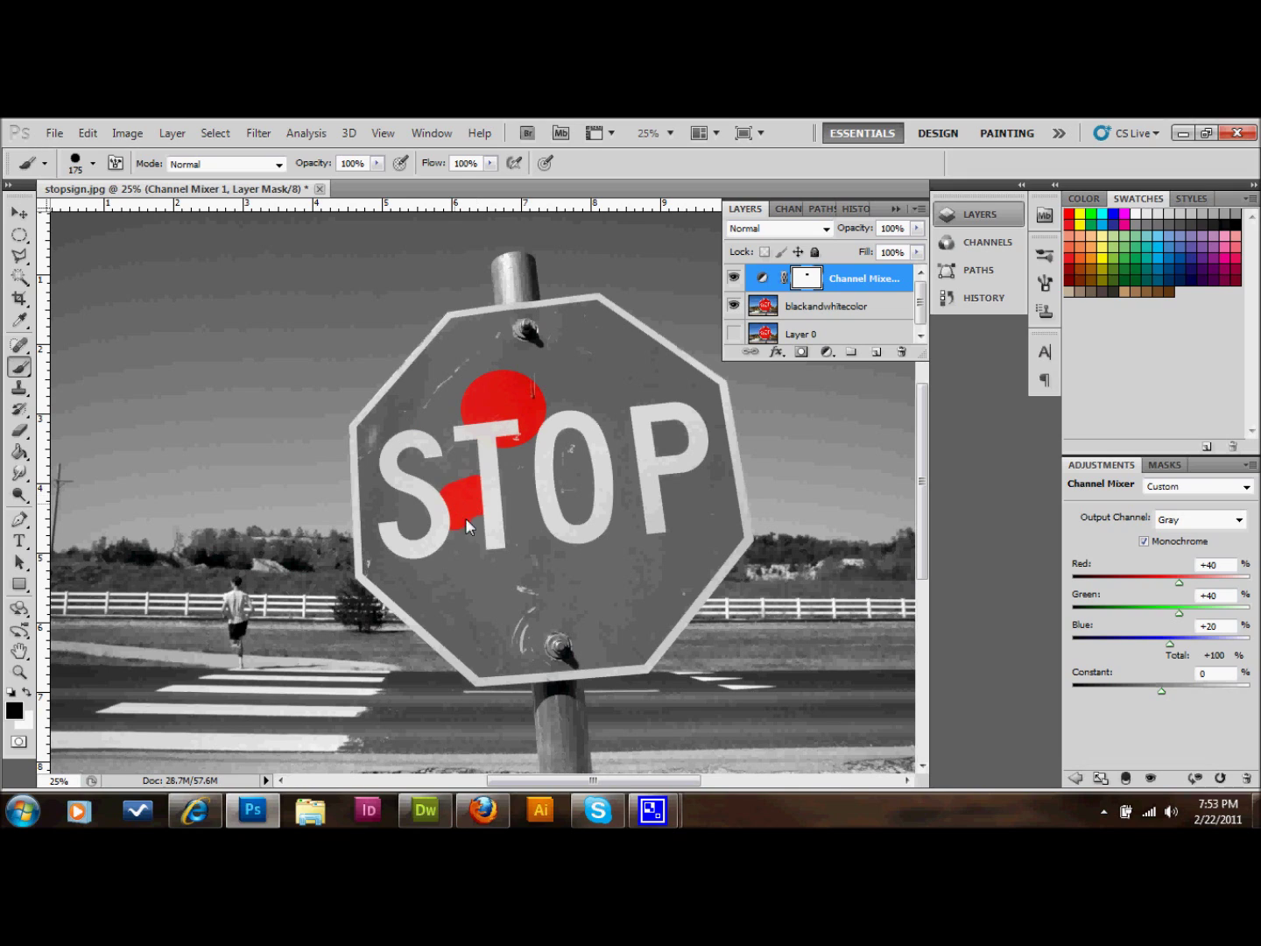
drag(465, 517, 537, 512)
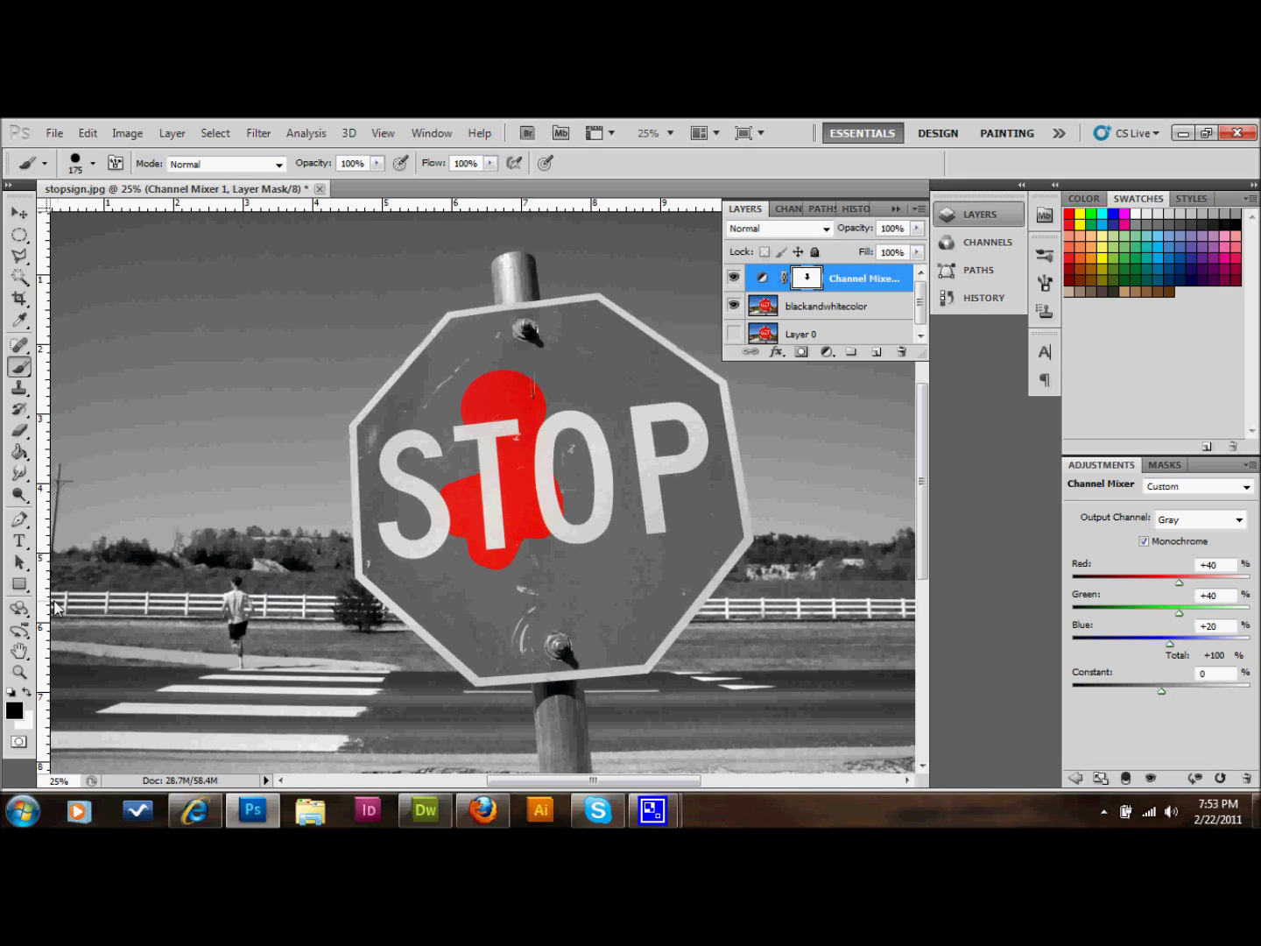
key(e)
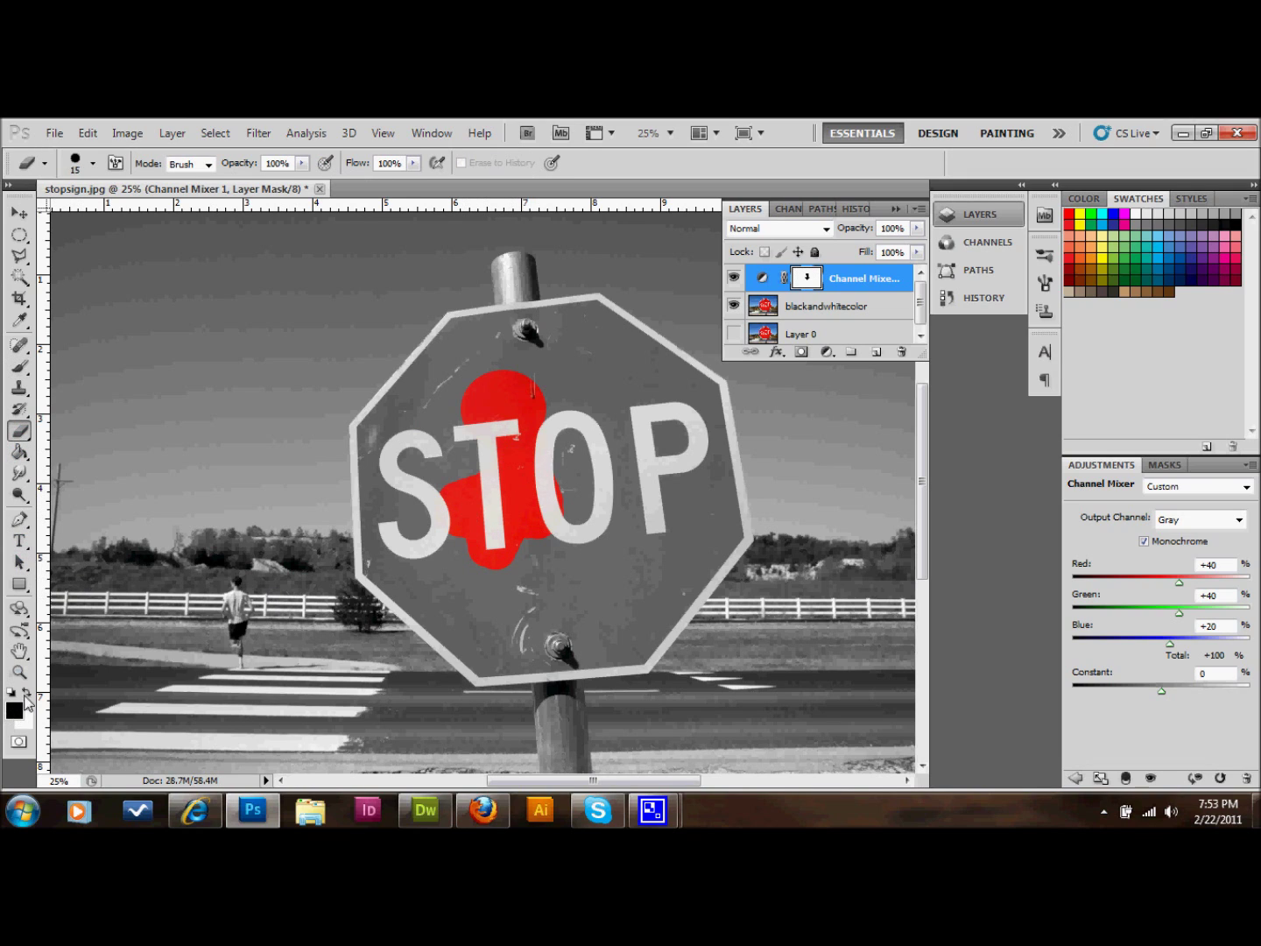
click(32, 695)
mouse_move(615, 527)
mouse_down()
mouse_move(621, 562)
mouse_move(619, 394)
mouse_move(593, 365)
mouse_move(522, 353)
mouse_up()
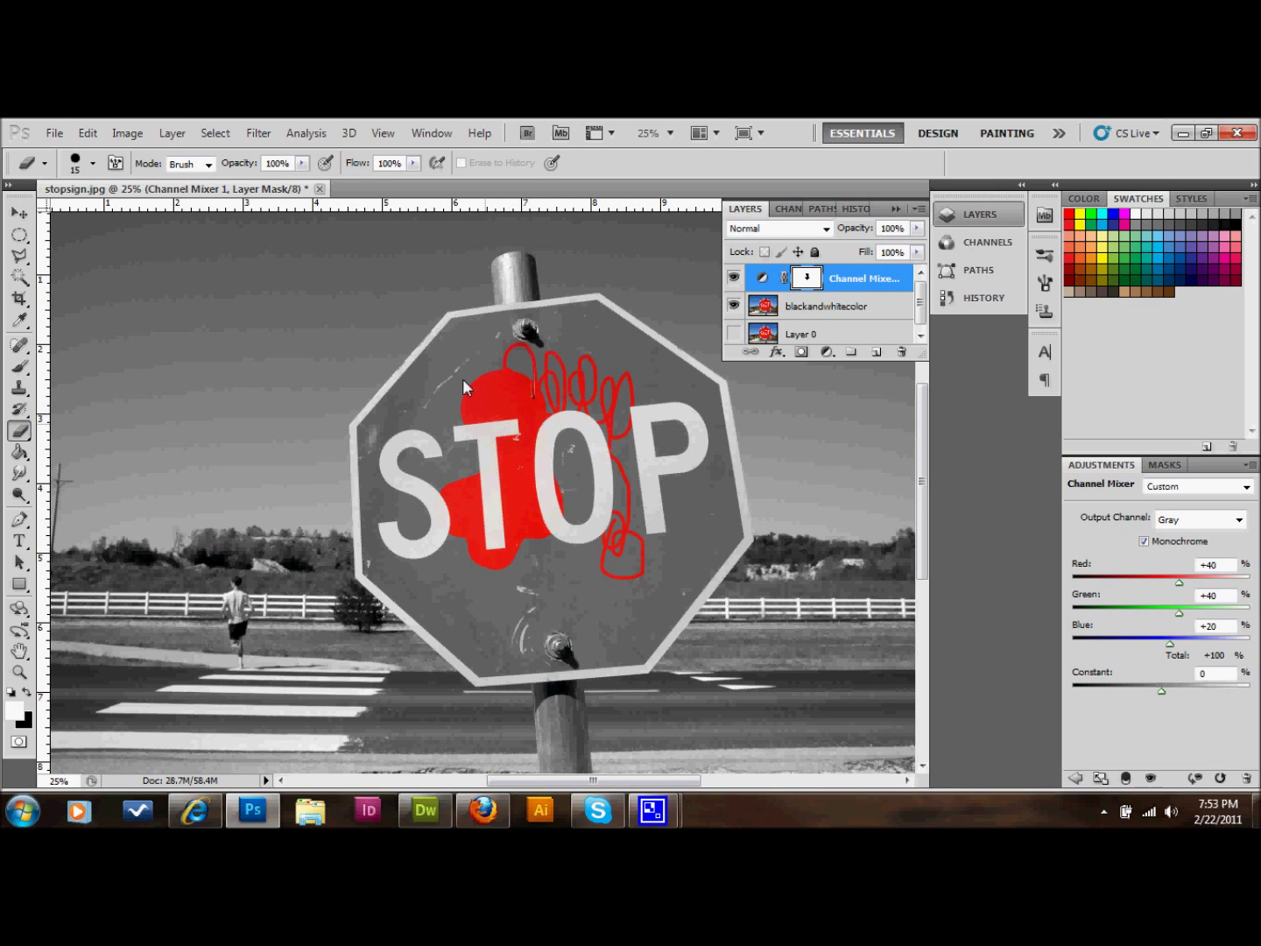
mouse_move(433, 448)
mouse_down()
mouse_move(419, 503)
mouse_move(471, 559)
mouse_move(445, 522)
mouse_up()
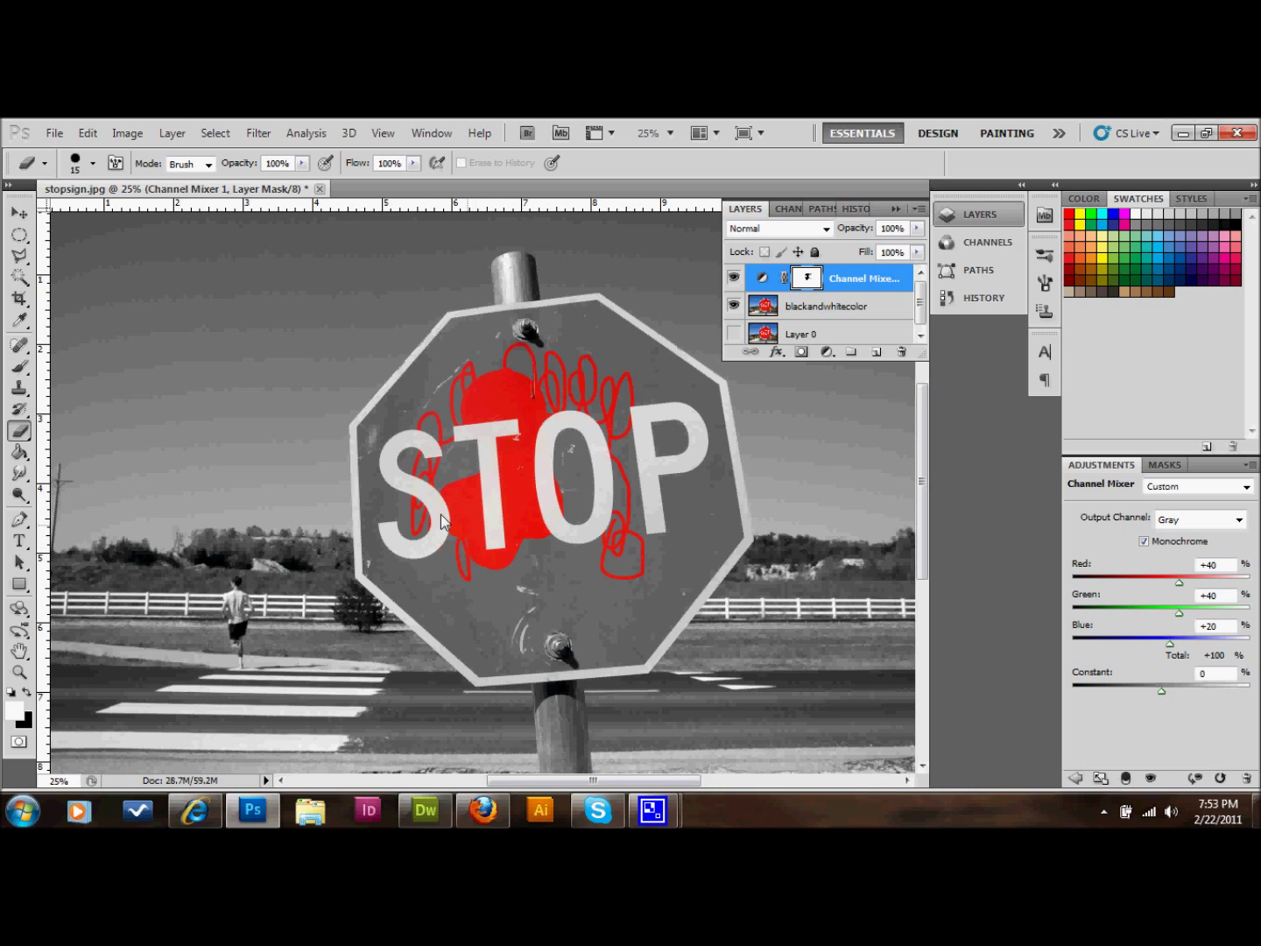
click(20, 254)
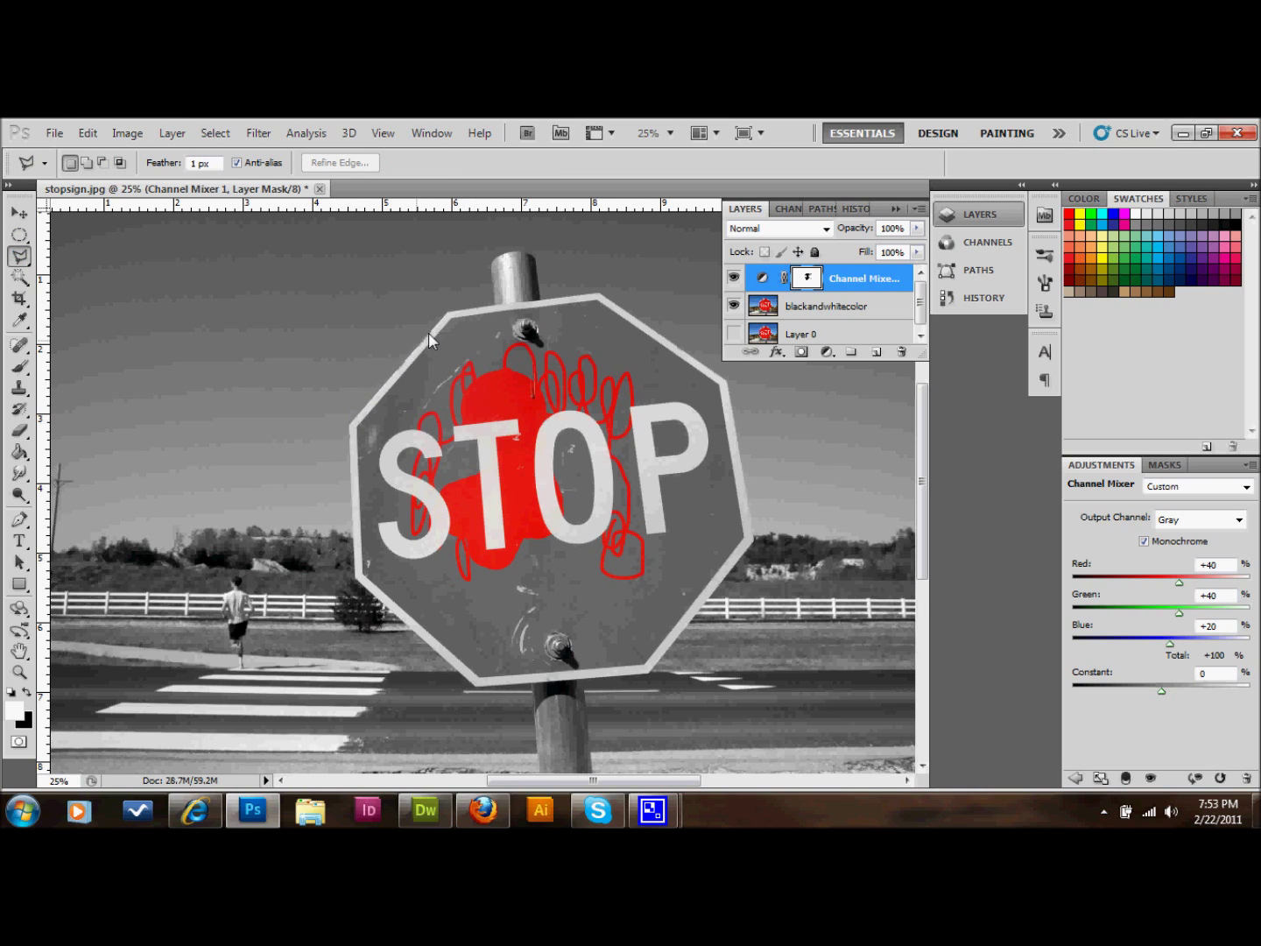
- Outline the octagonal stop sign corner by corner and fill it with black on the mask to restore full red
click(448, 318)
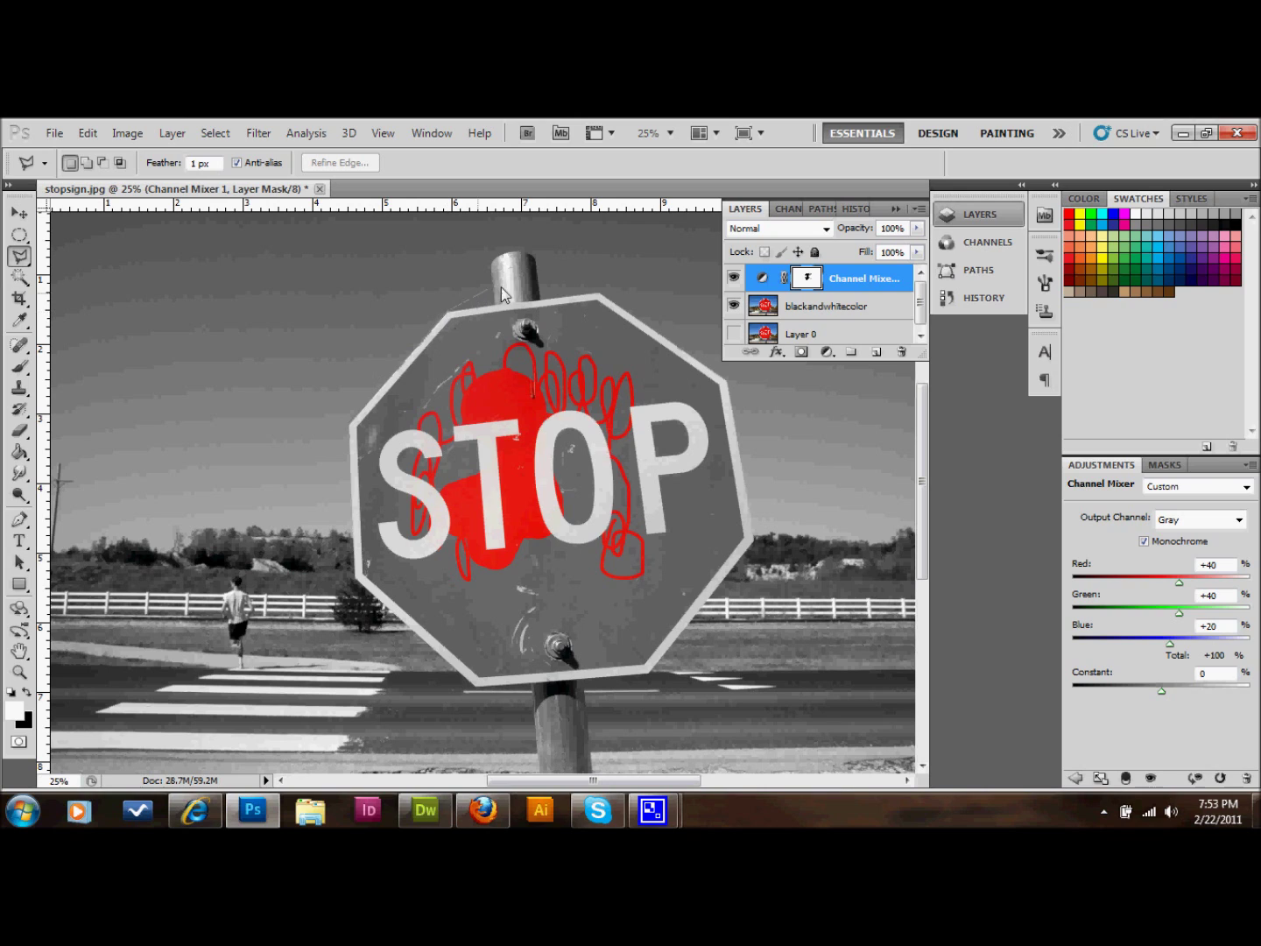
click(601, 294)
click(728, 384)
click(756, 542)
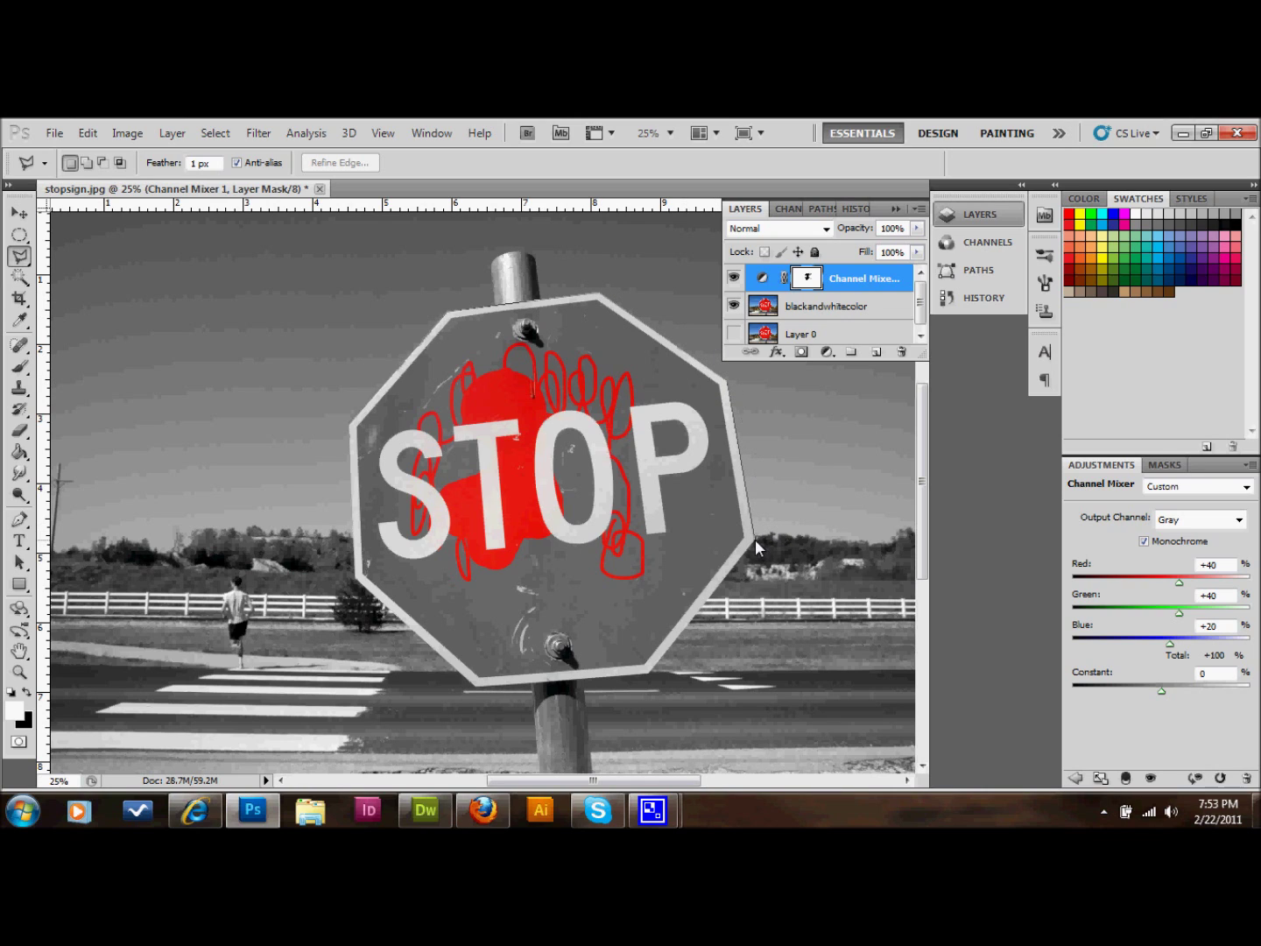
click(648, 675)
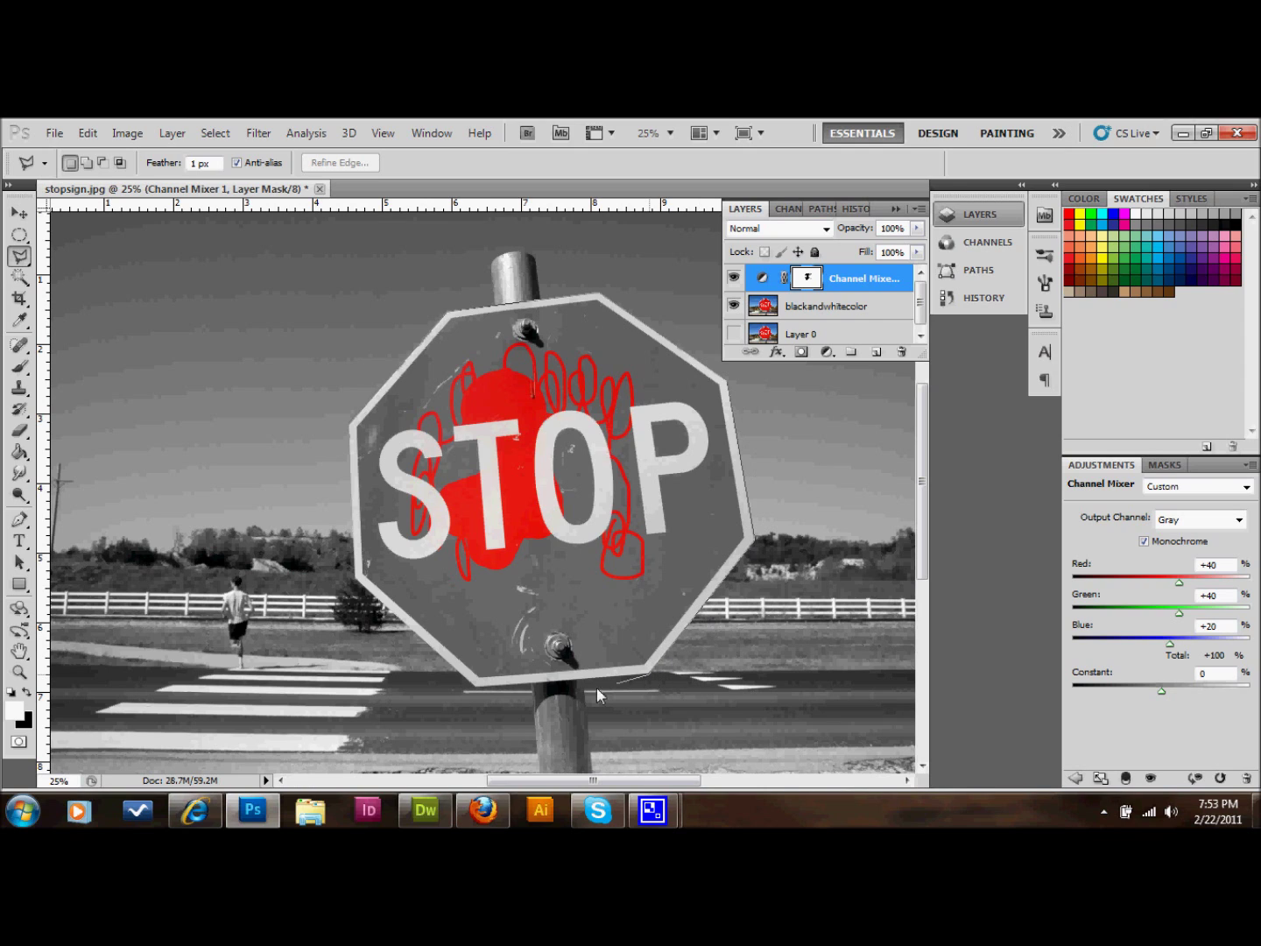
click(473, 688)
click(355, 583)
double_click(344, 427)
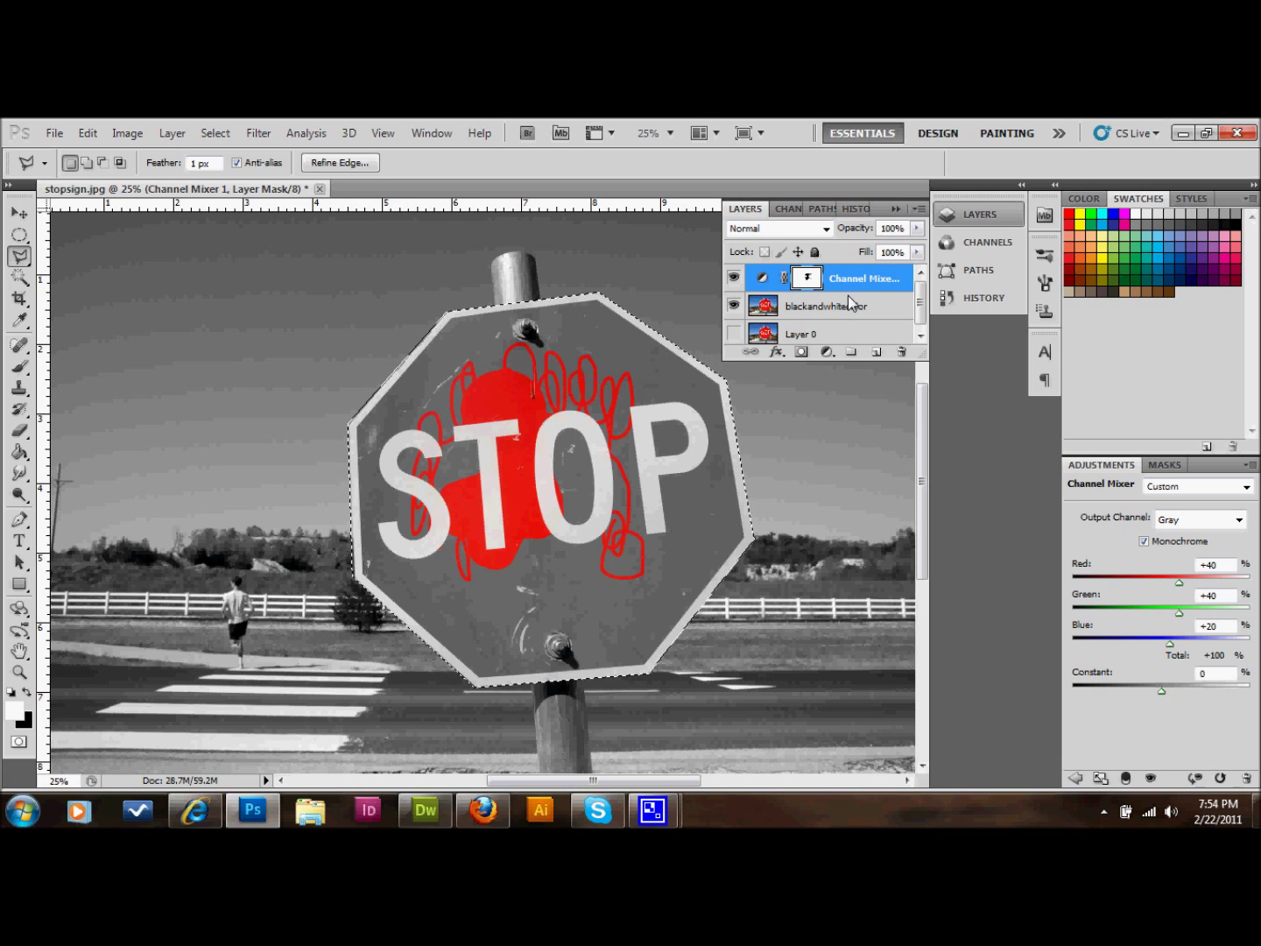
key(alt+BackSpace)
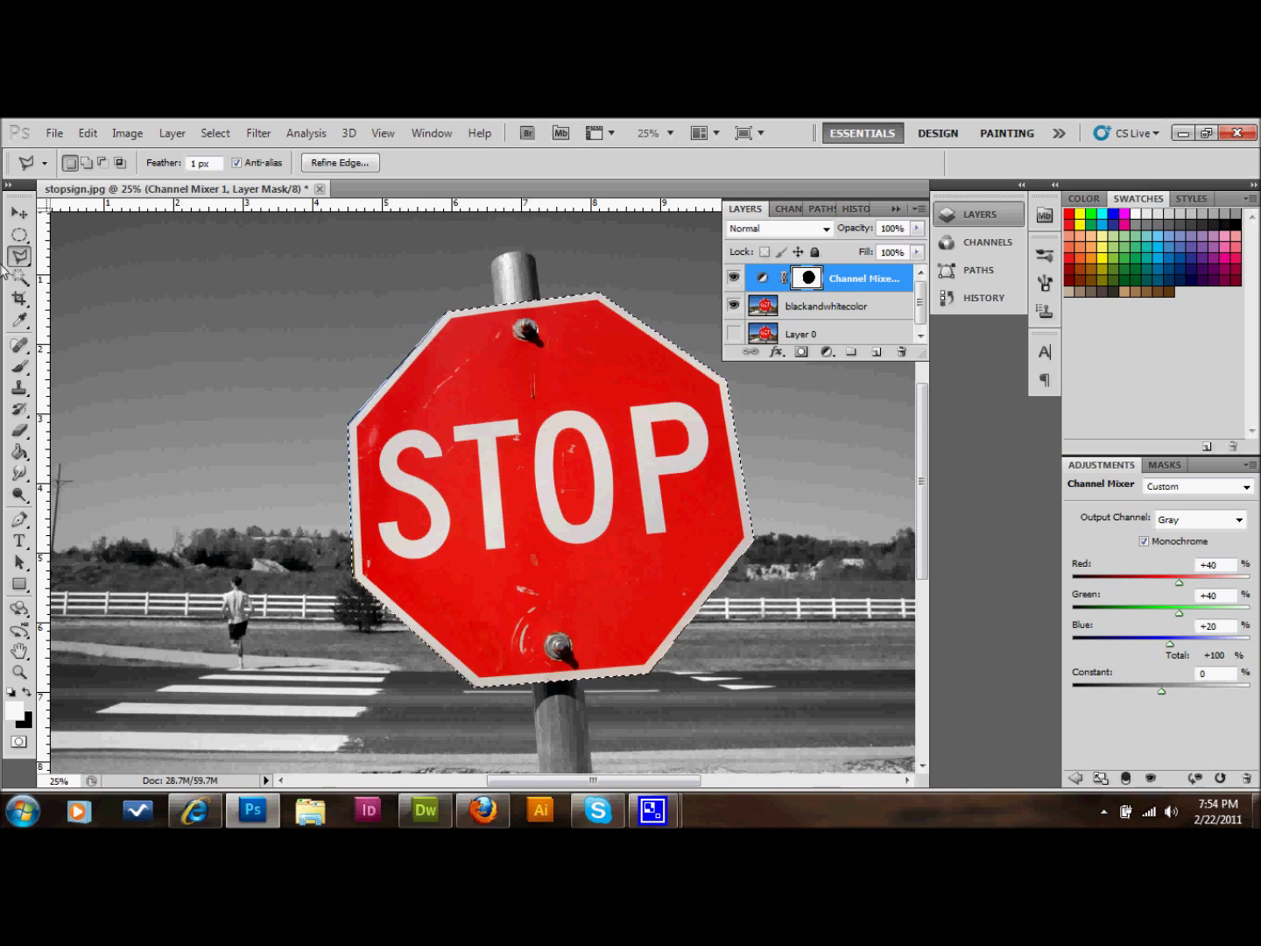
- Drop the selection, leaving the sign fully red against the black-and-white scene
click(19, 235)
click(670, 945)
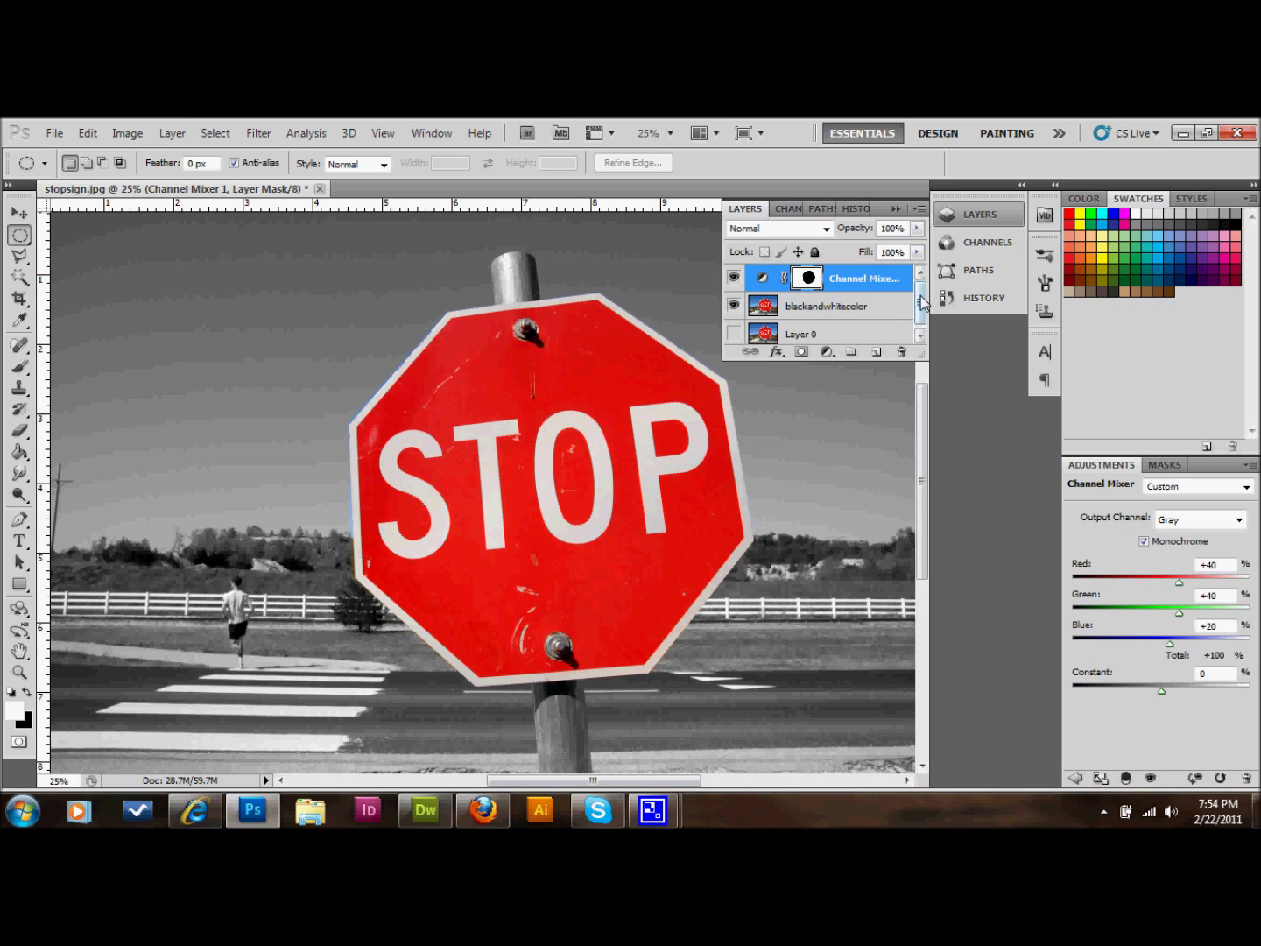
drag(921, 295, 921, 313)
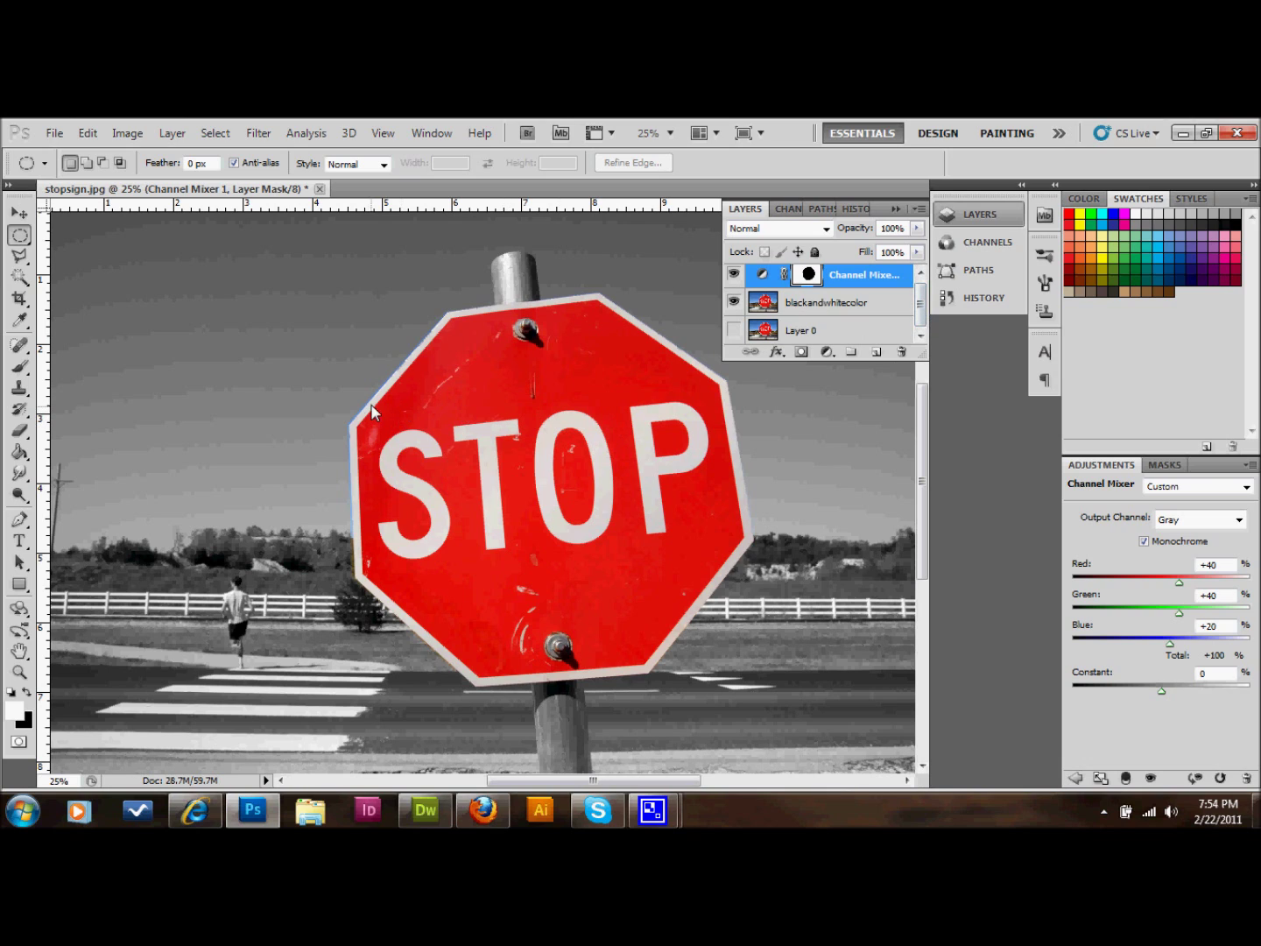
click(896, 210)
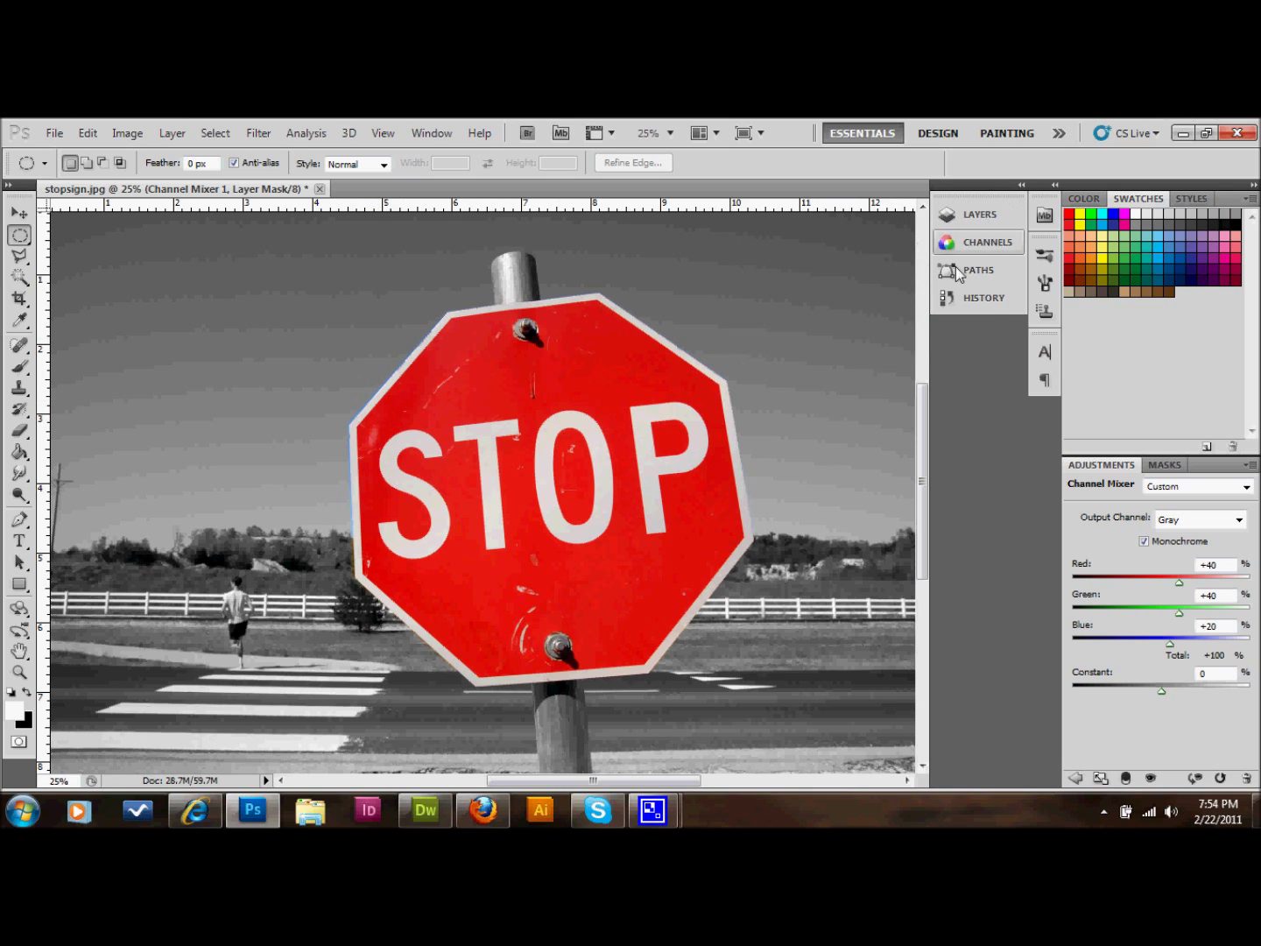
click(982, 299)
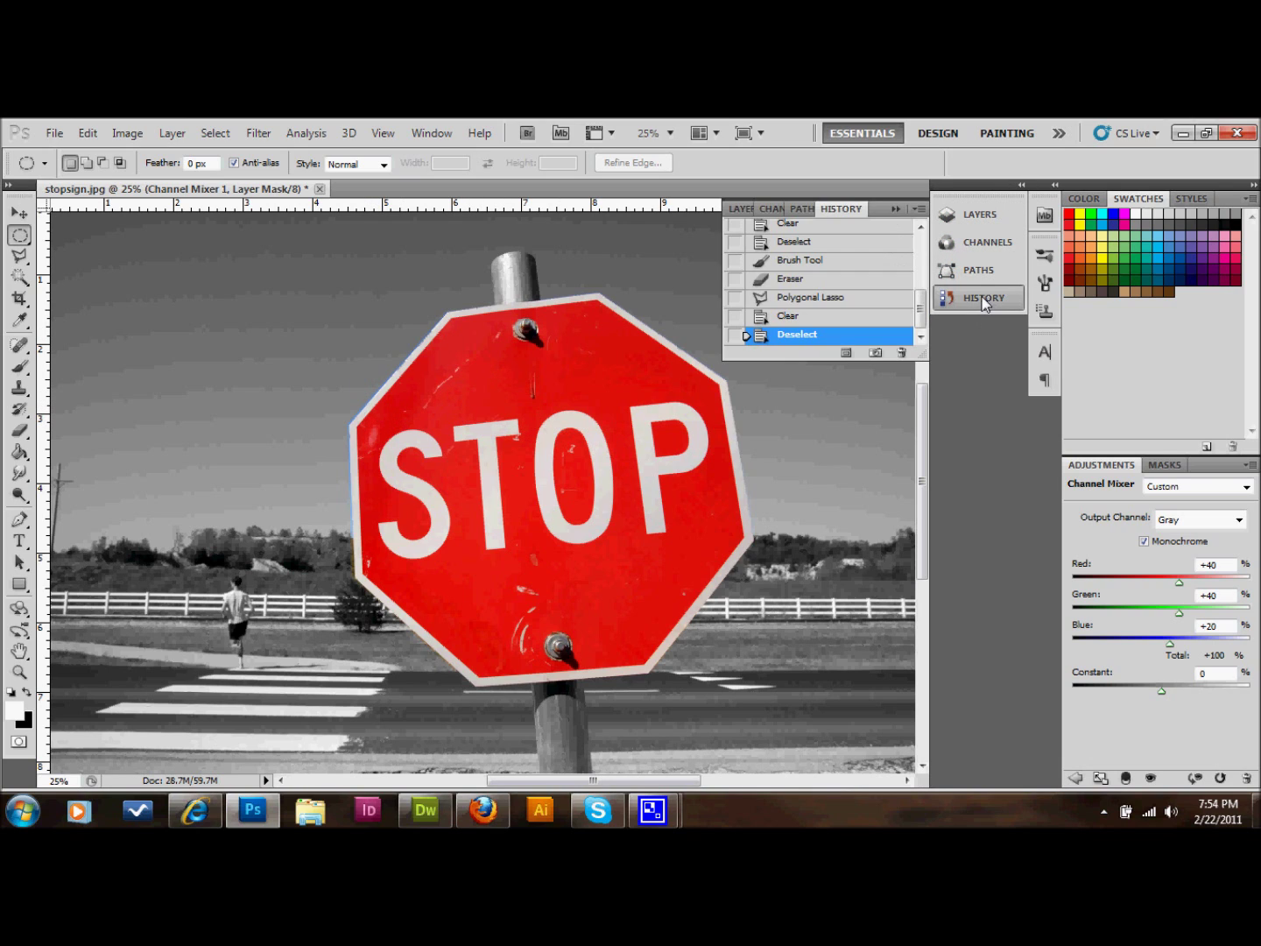
drag(919, 325, 919, 229)
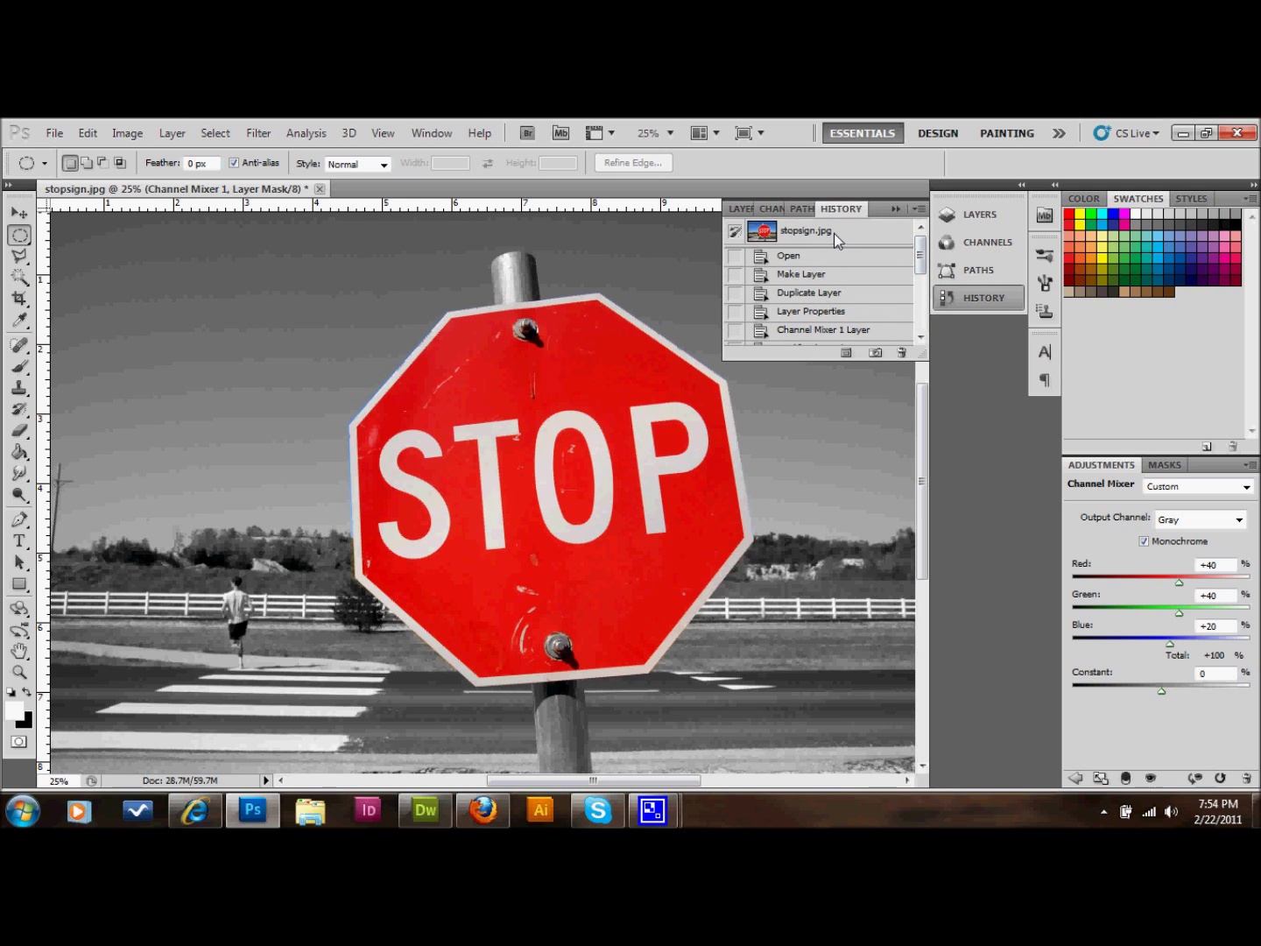
click(834, 233)
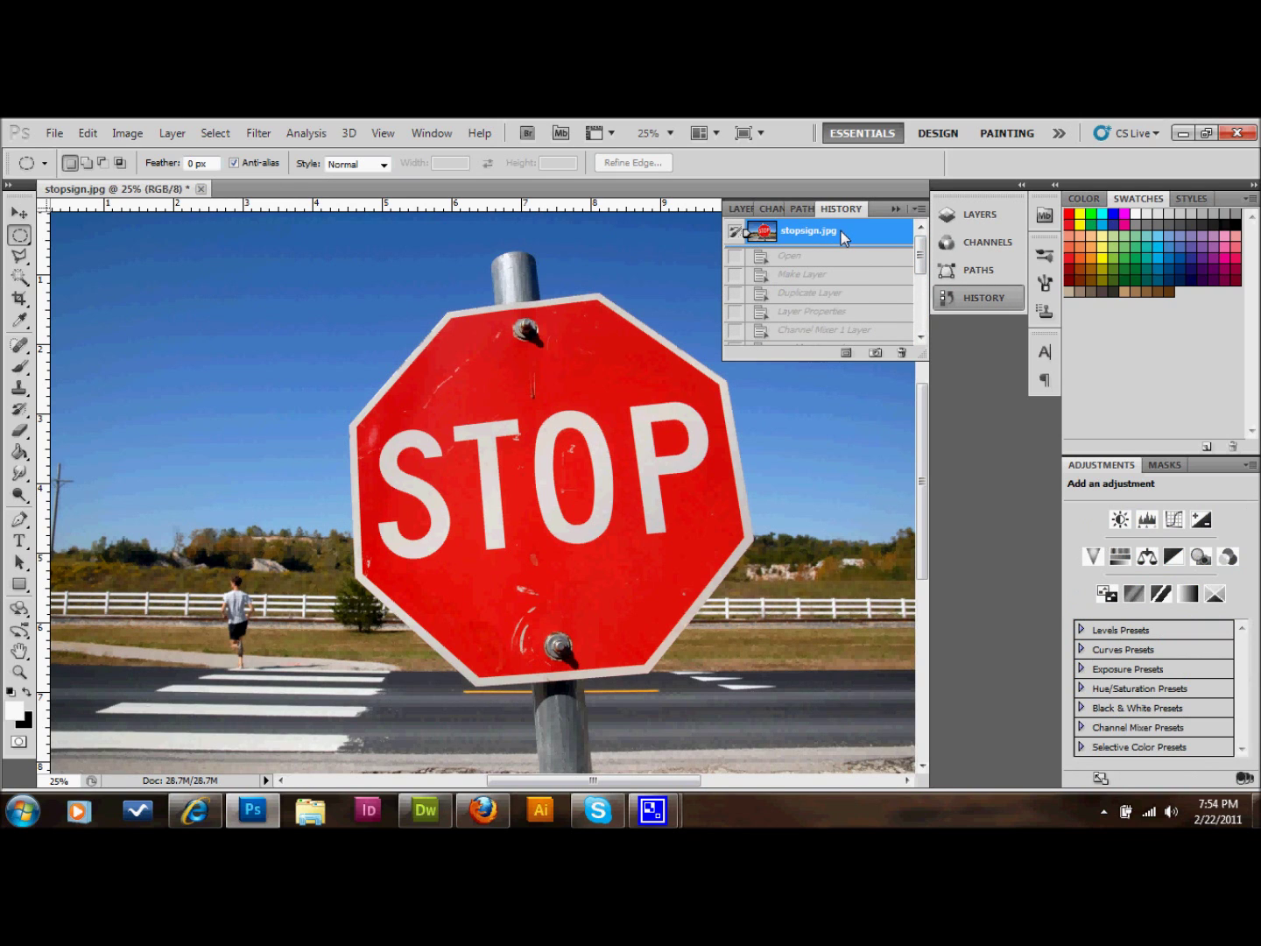
drag(920, 231, 920, 335)
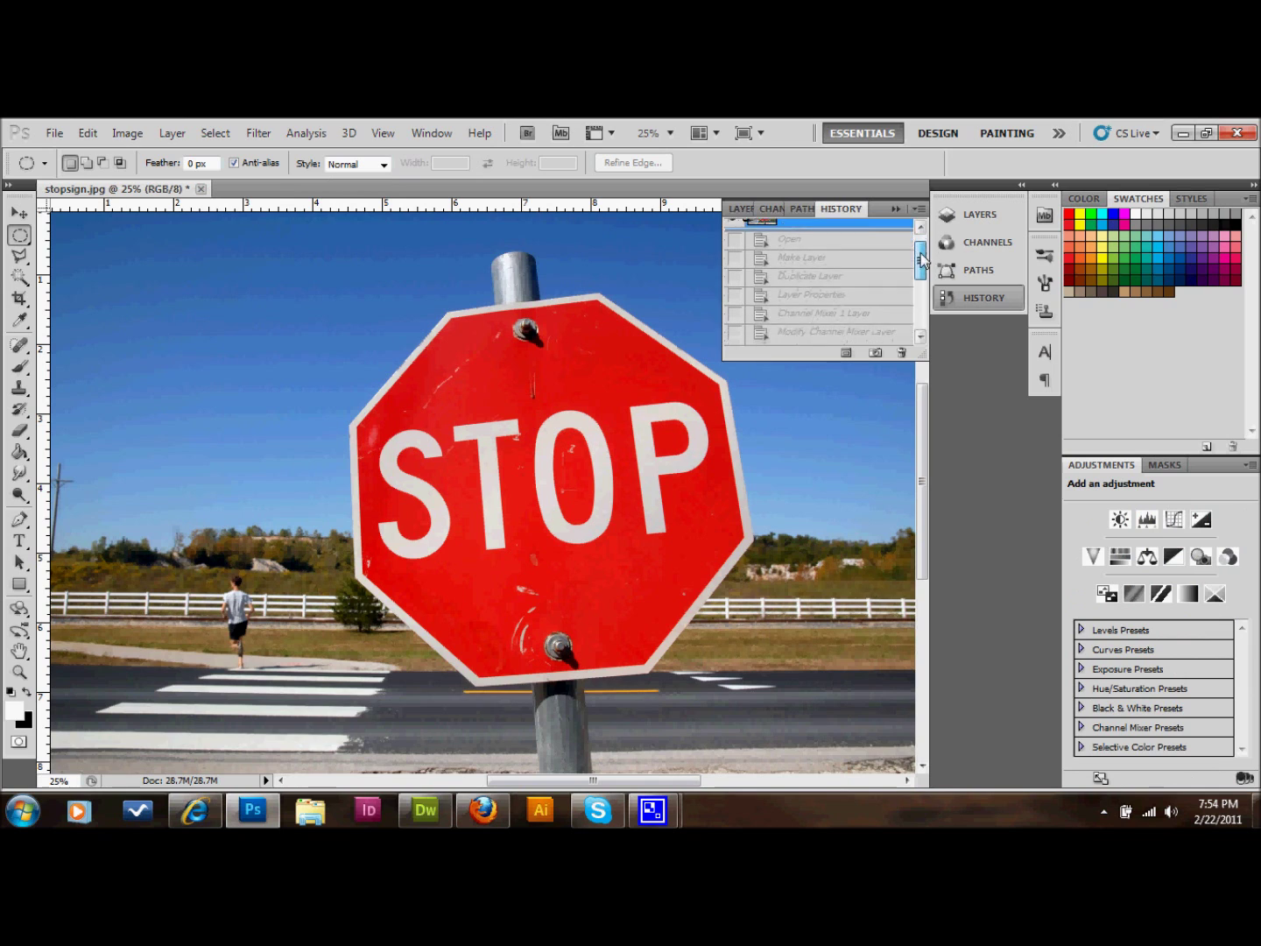
click(829, 335)
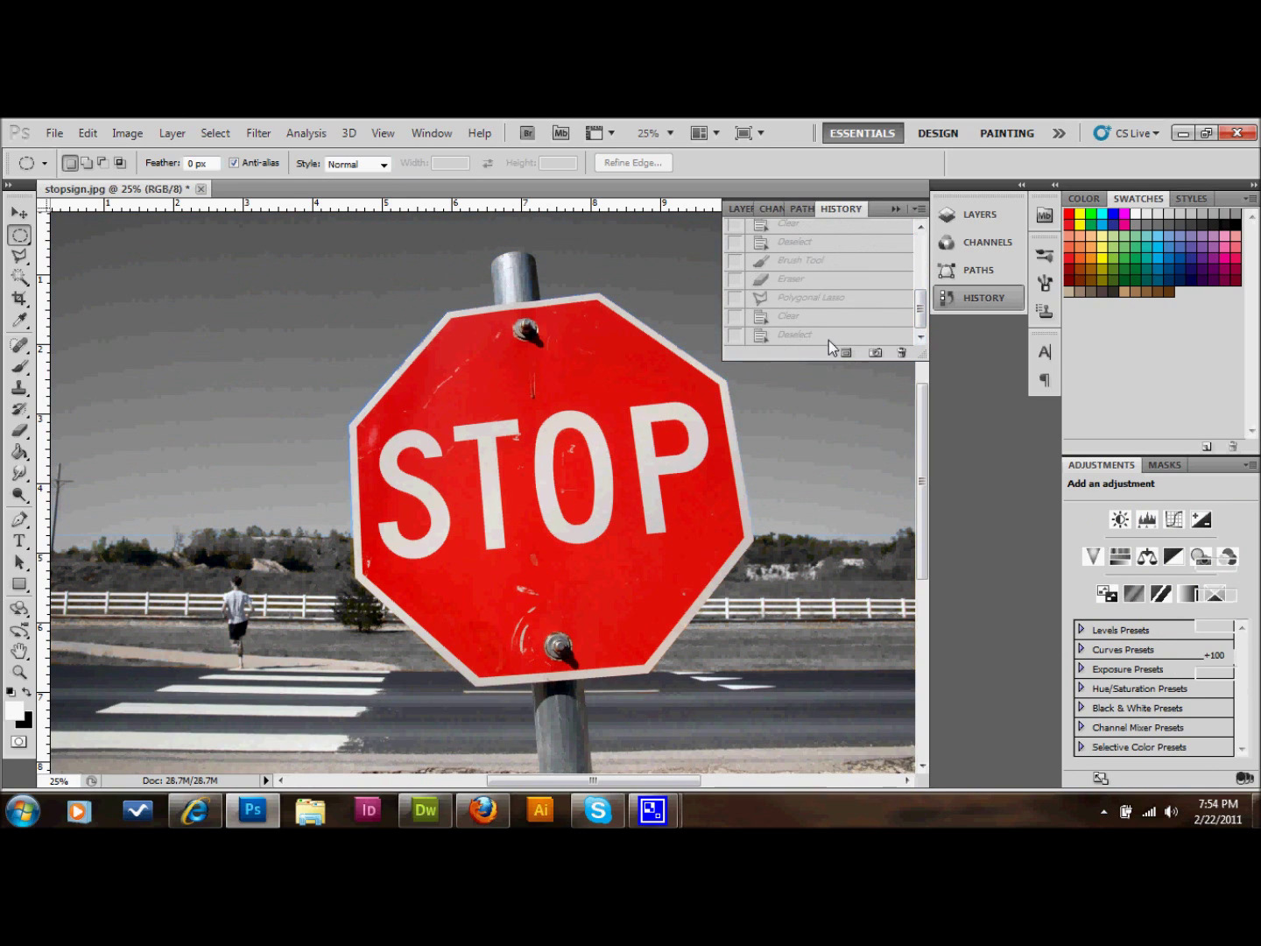
click(984, 295)
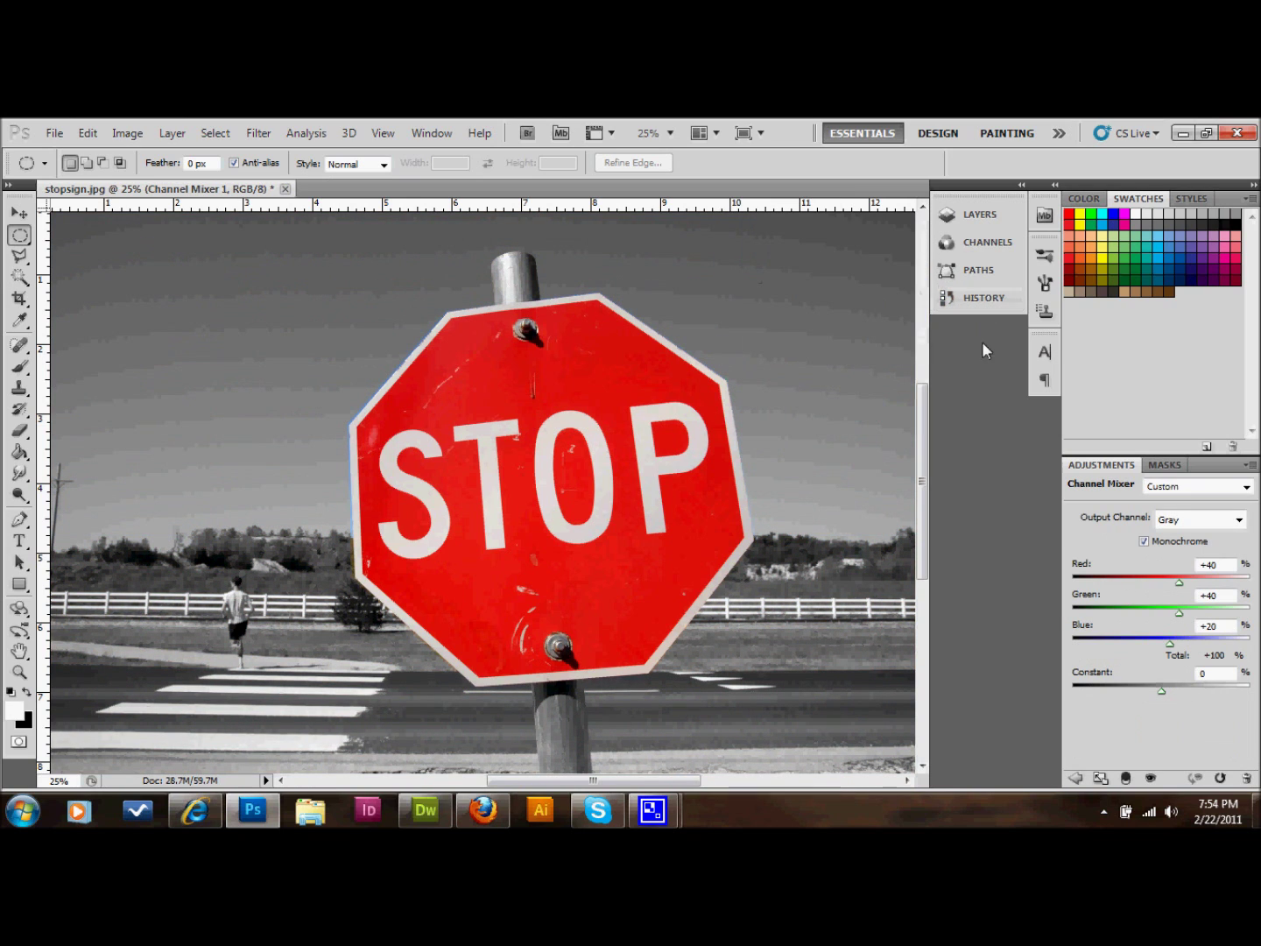